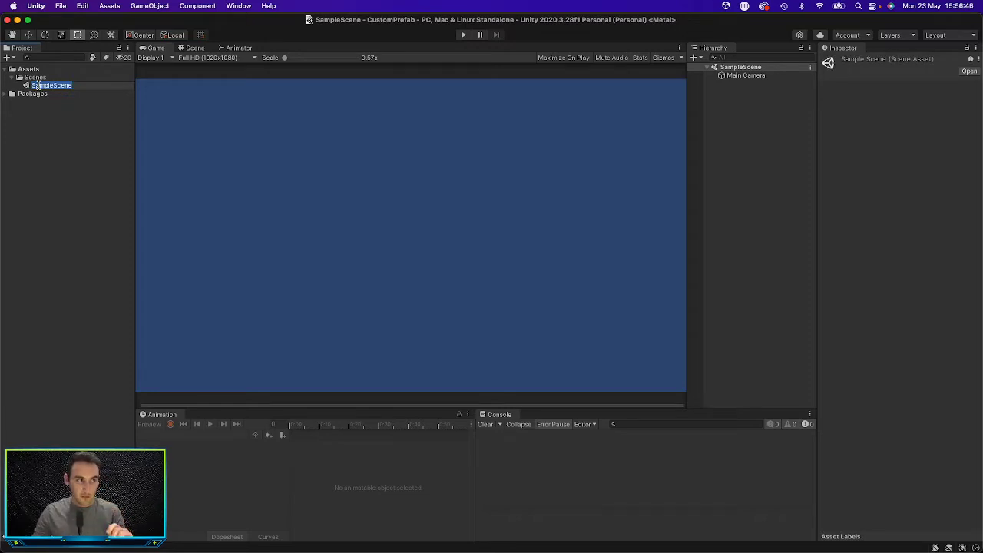
Step: Create a folder named Prefabs inside the Assets folder
click(69, 122)
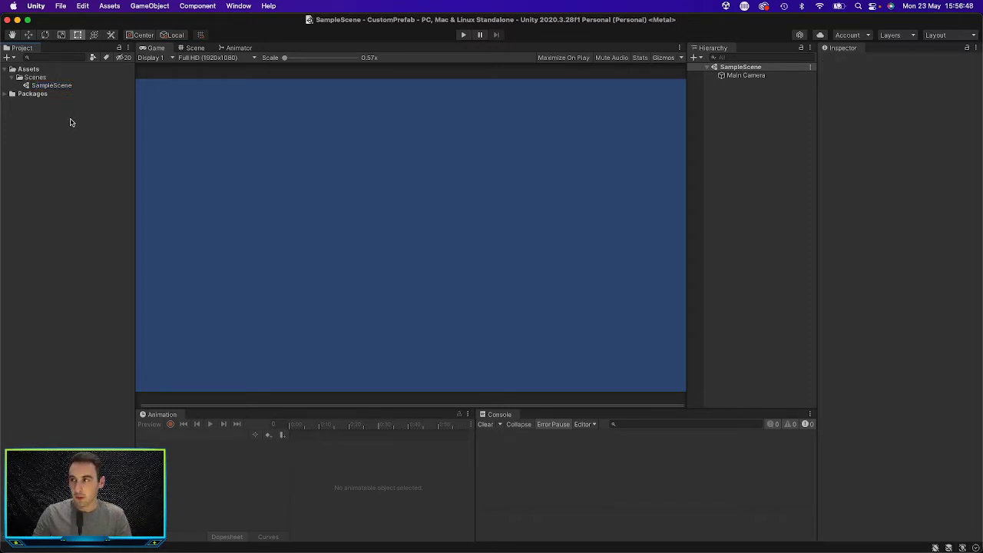
click(37, 70)
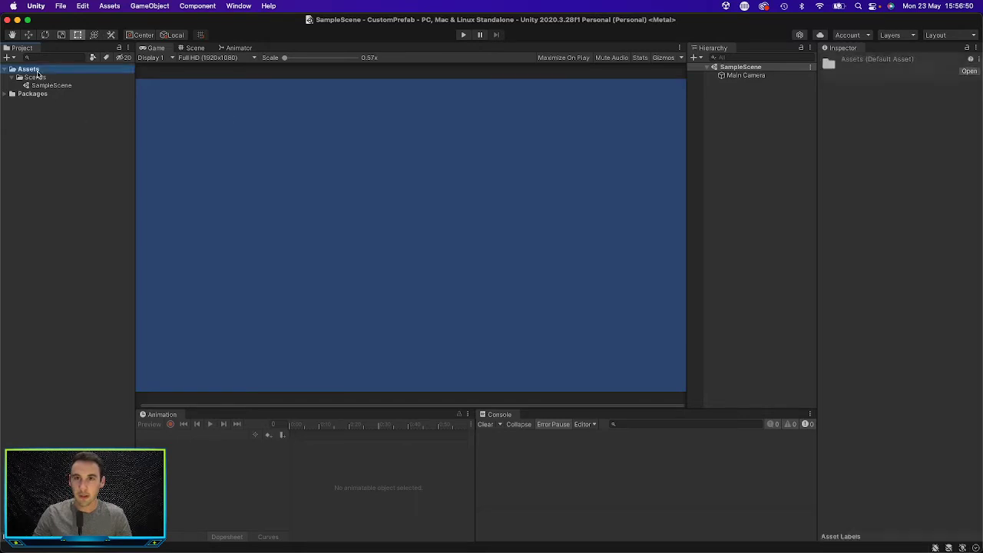
right_click(33, 72)
mouse_move(40, 71)
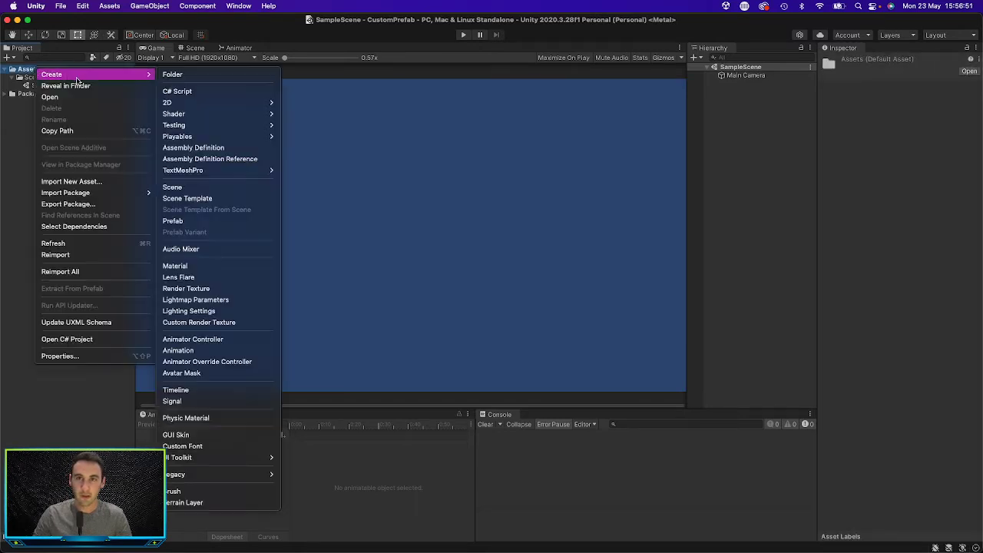
click(178, 74)
text(Prefabs)
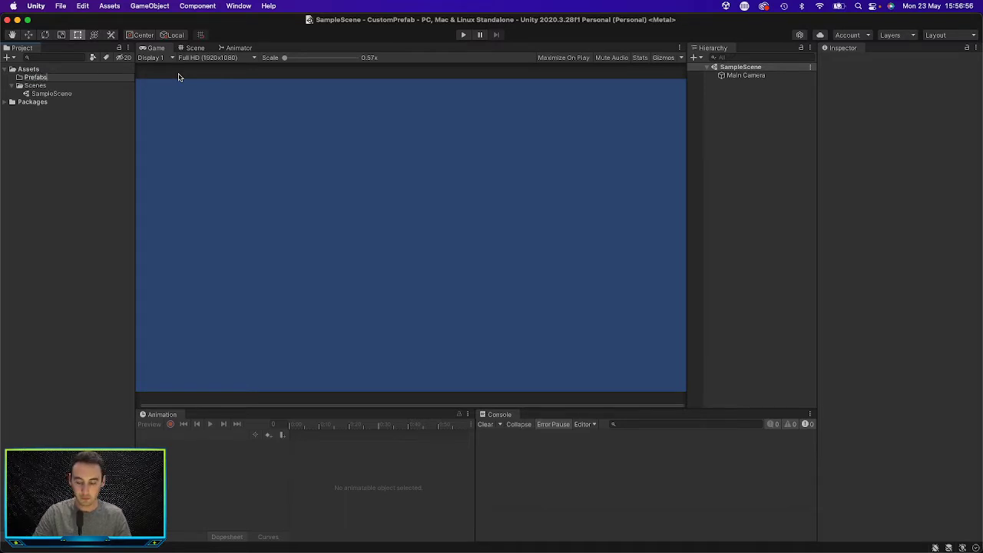
key(Return)
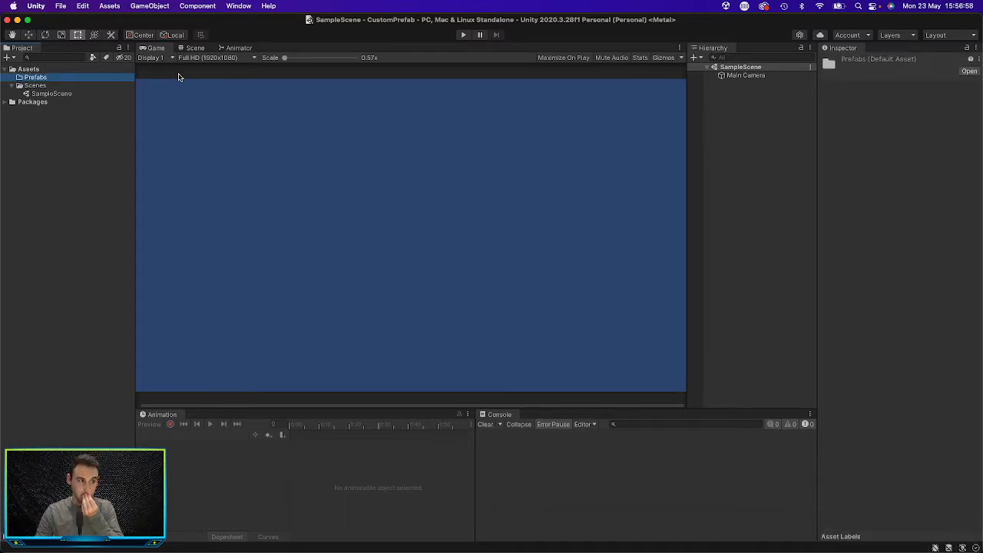
click(82, 148)
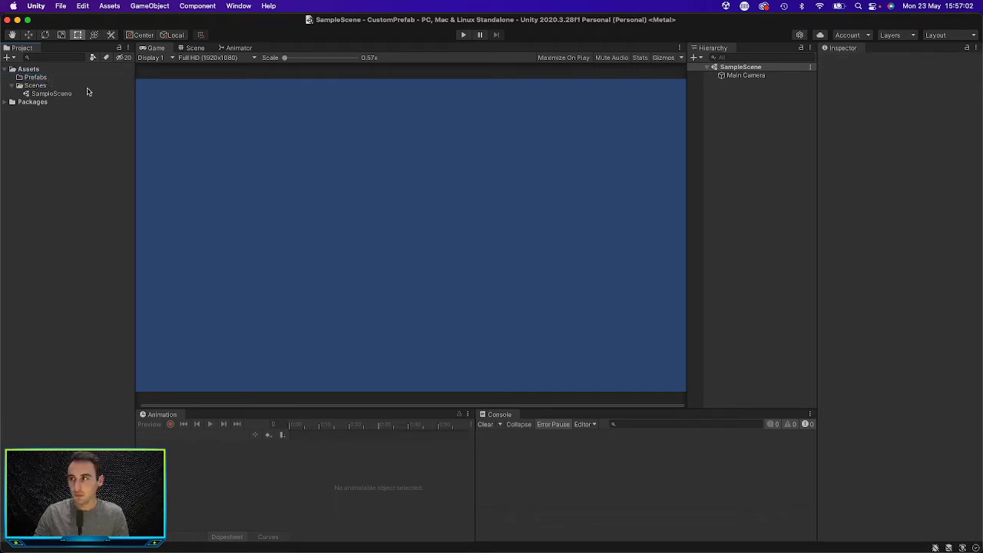
Step: Add a 2D square sprite to SampleScene and show it in the Scene view
click(188, 49)
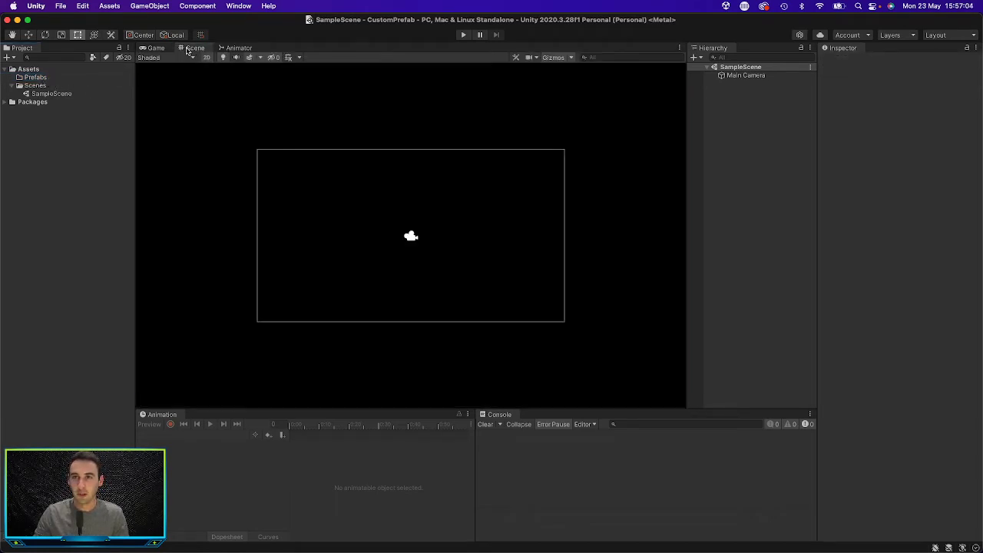
scroll(468, 278, up, 6)
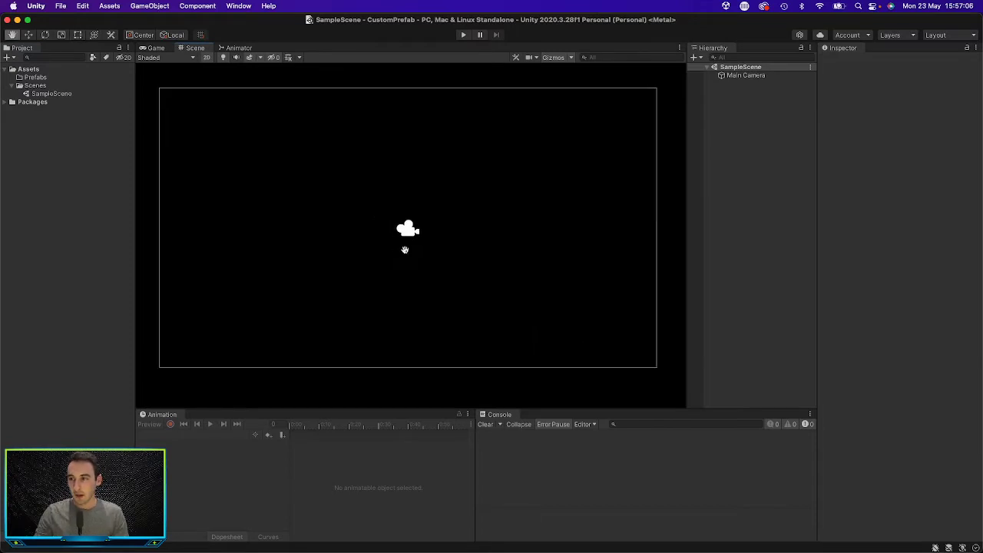
key(t)
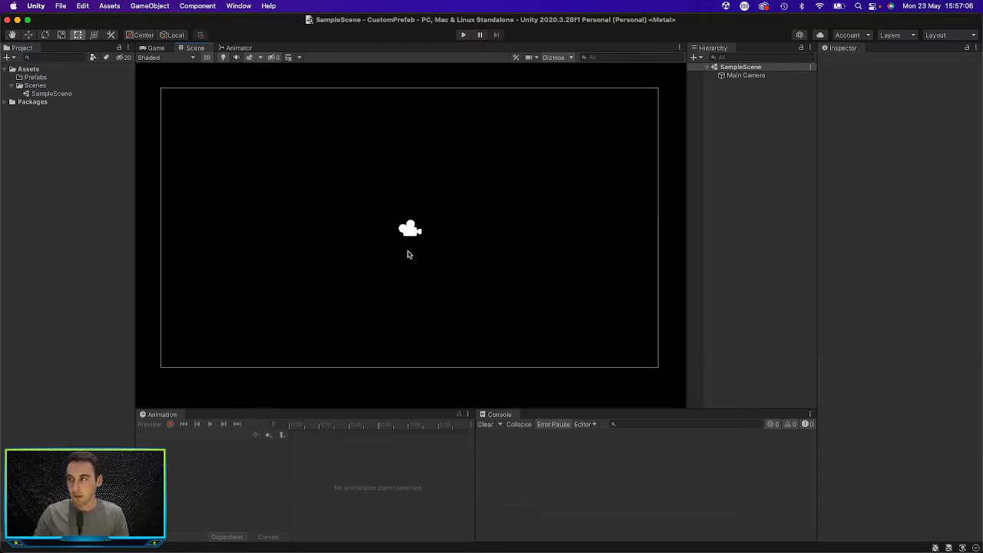
right_click(730, 112)
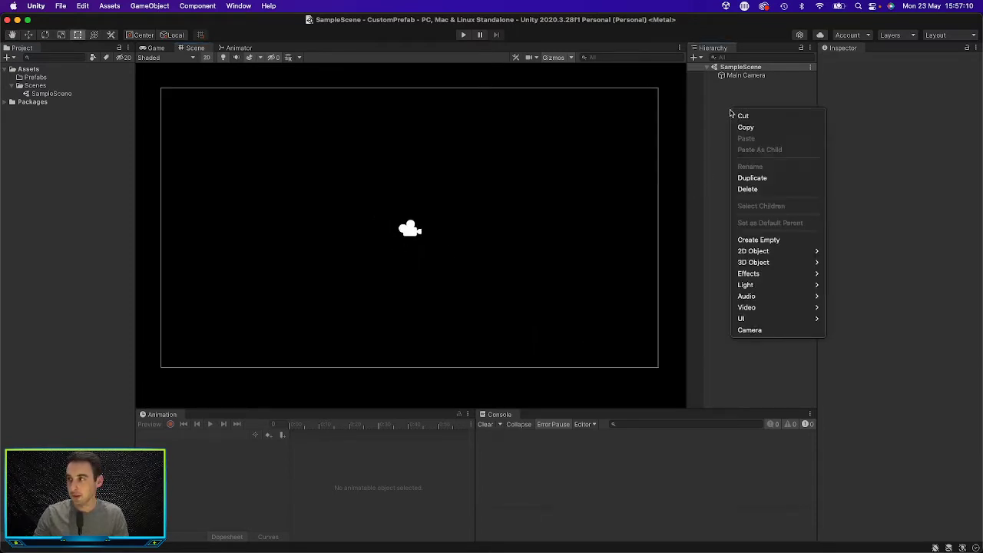
mouse_move(778, 261)
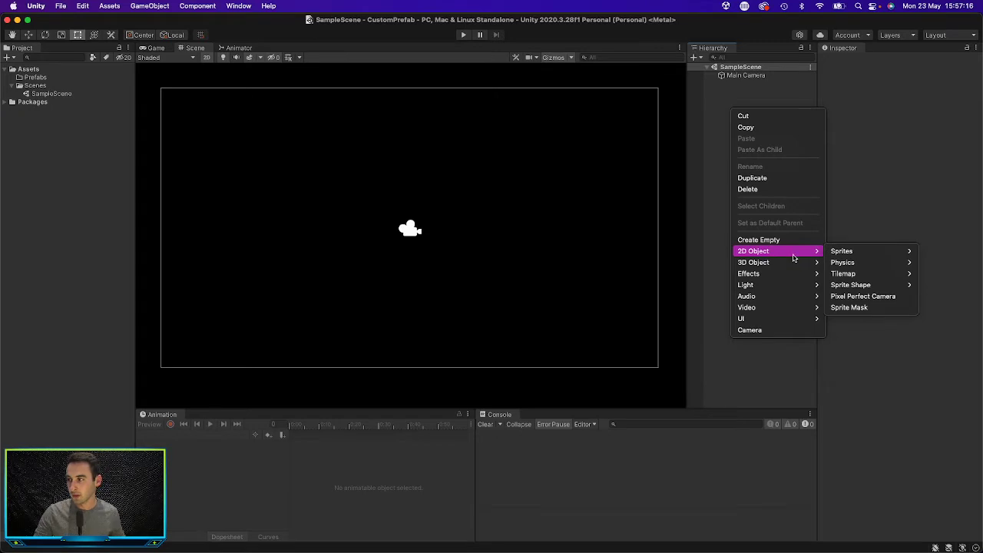
mouse_move(839, 254)
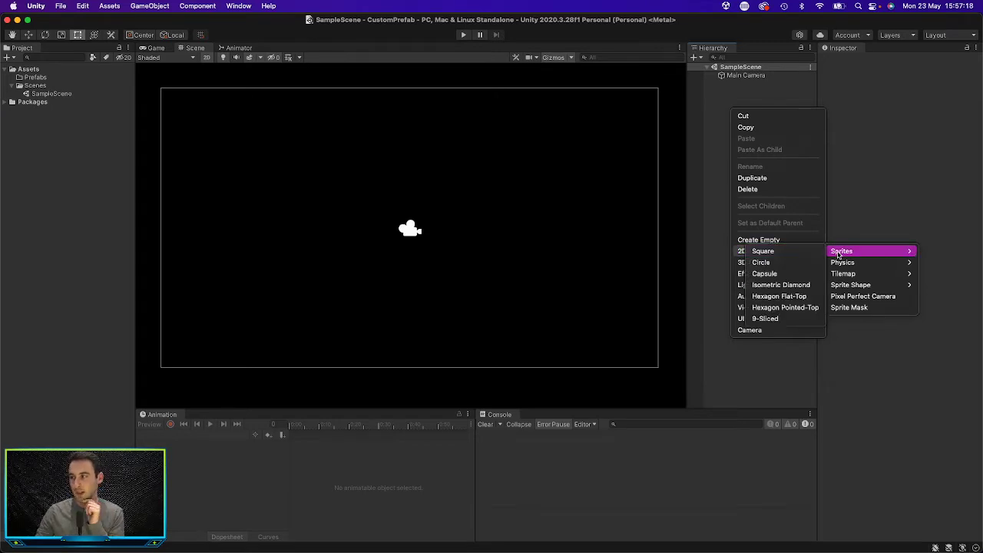
click(801, 253)
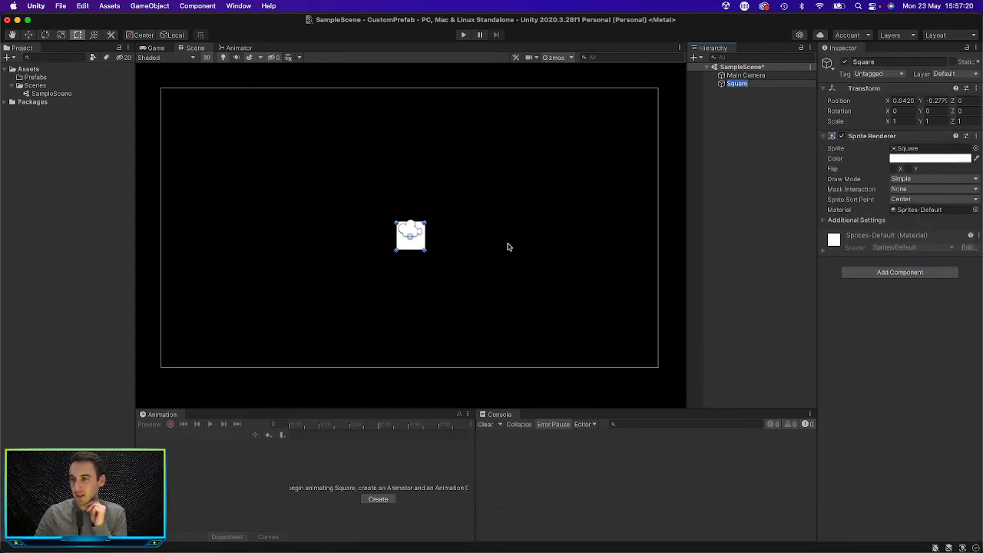
Step: Narrow the square to an X scale of about 0.41 and move it left of the camera to about X -3.59, Y 0.18
drag(404, 236, 306, 241)
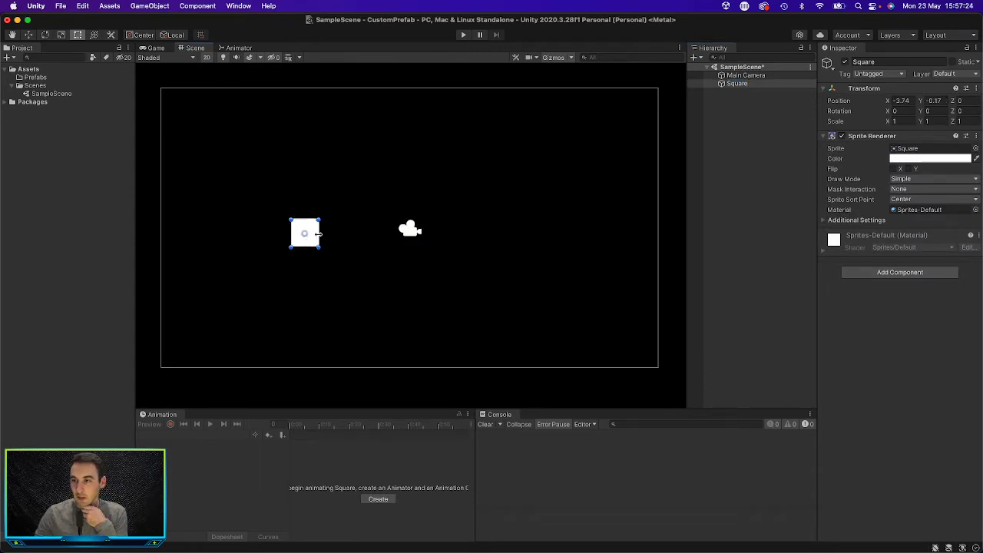
drag(319, 232, 302, 234)
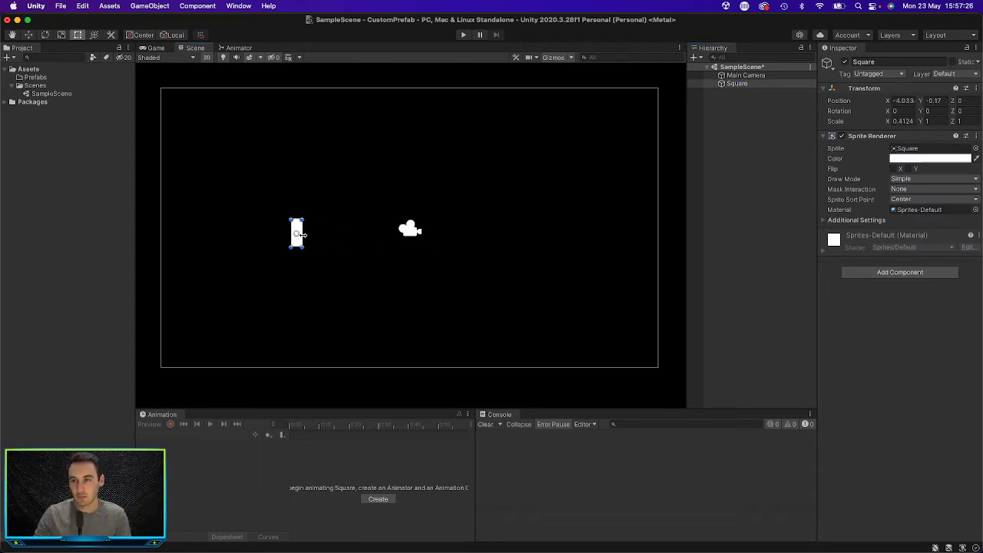
scroll(300, 235, up, 5)
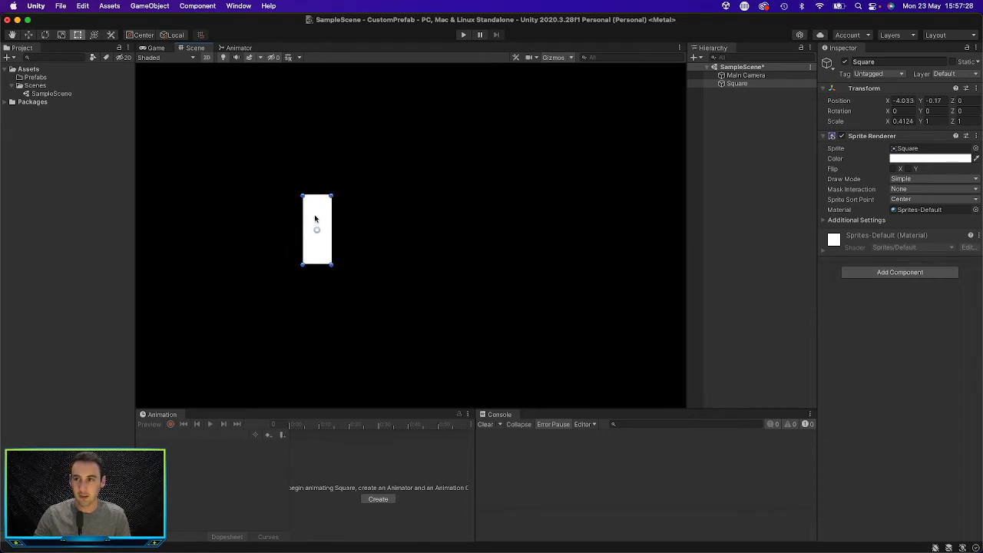
drag(315, 219, 334, 202)
click(751, 145)
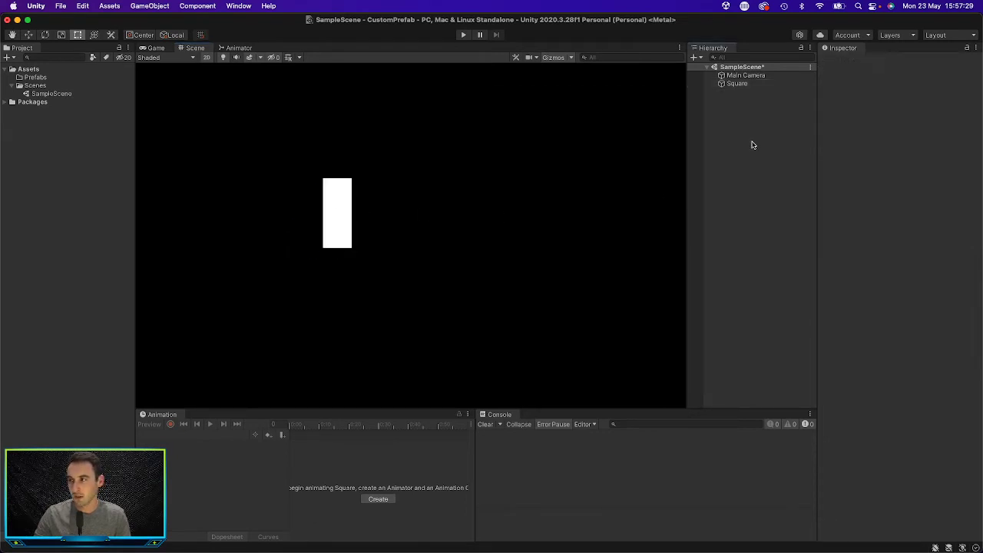
Step: Create an empty game object at the scene root and name it Person
click(732, 84)
right_click(746, 101)
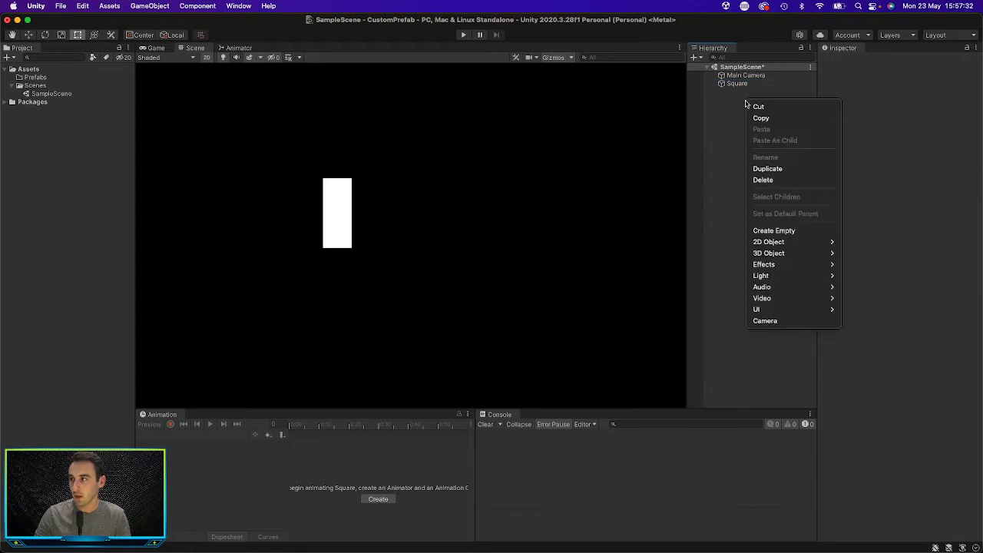
click(787, 230)
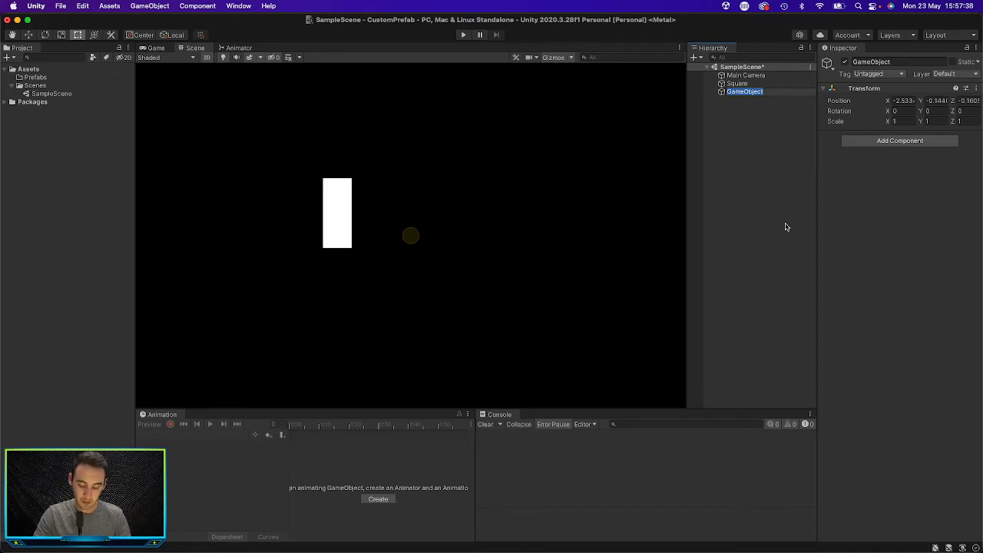
text(Pl)
text(rson)
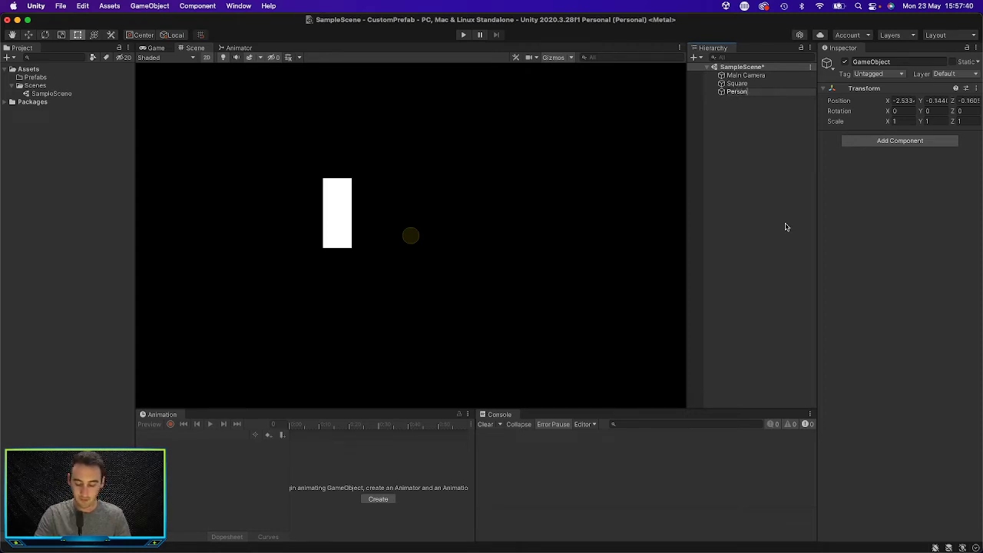
key(Return)
Step: Make the Square sprite a child of Person and rename it Face
click(739, 84)
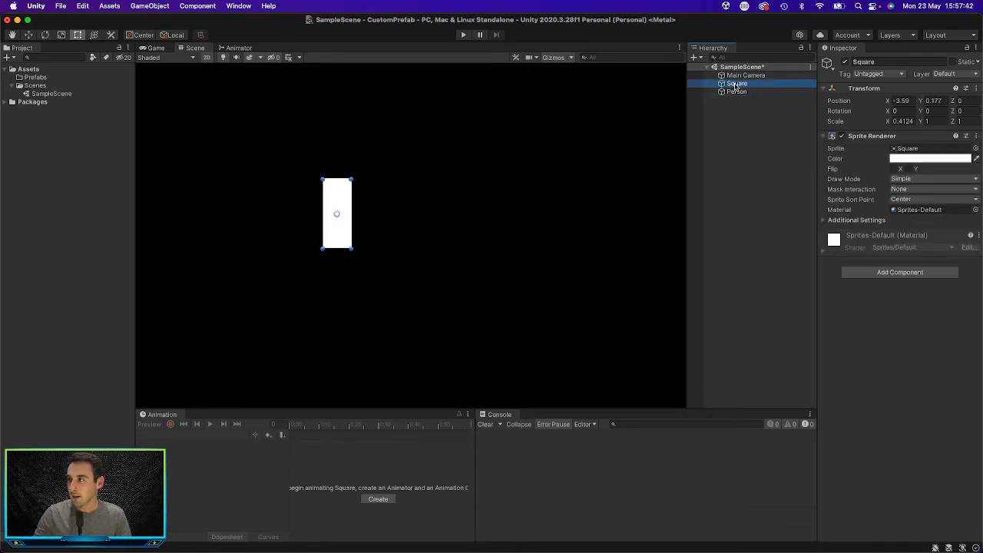
drag(739, 84, 742, 93)
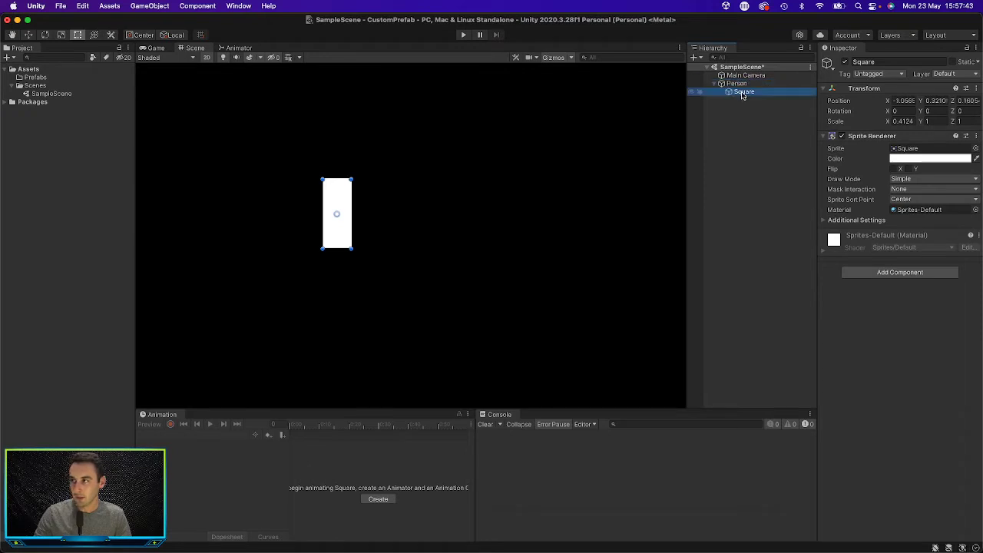
click(882, 62)
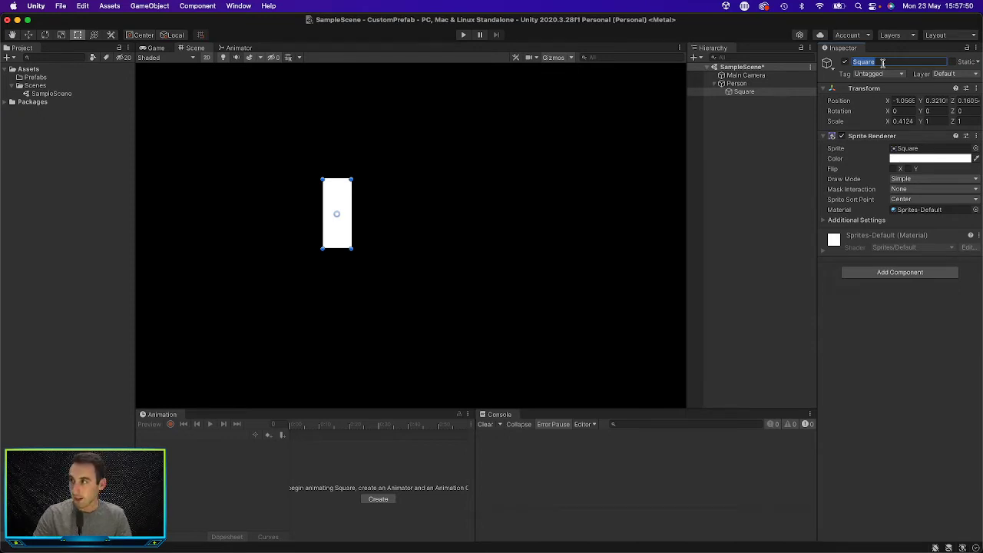
text(Face)
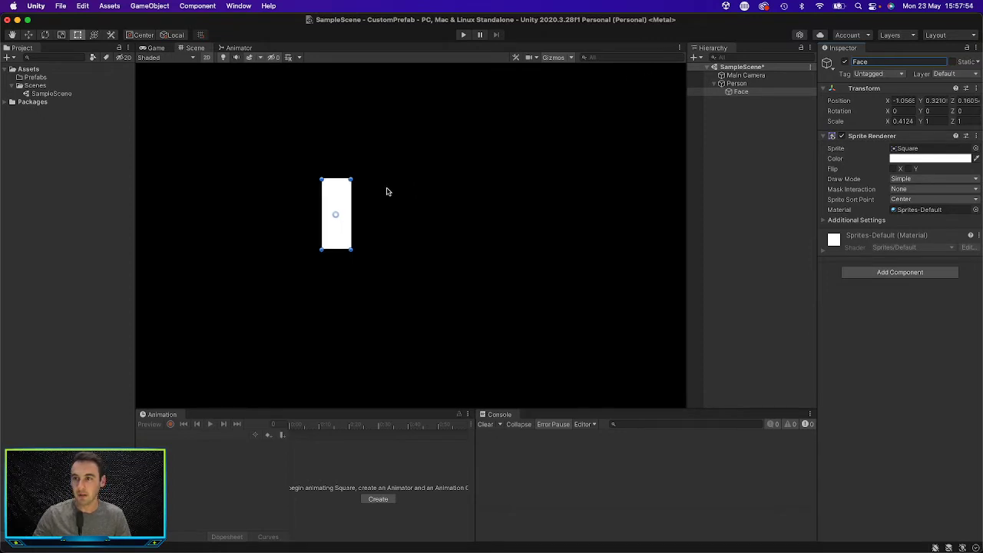
Step: Resize Face to a scale of about 0.85 by 0.76 and move it to about X -0.40, Y 0.76
drag(333, 179, 404, 171)
click(408, 202)
drag(361, 219, 401, 167)
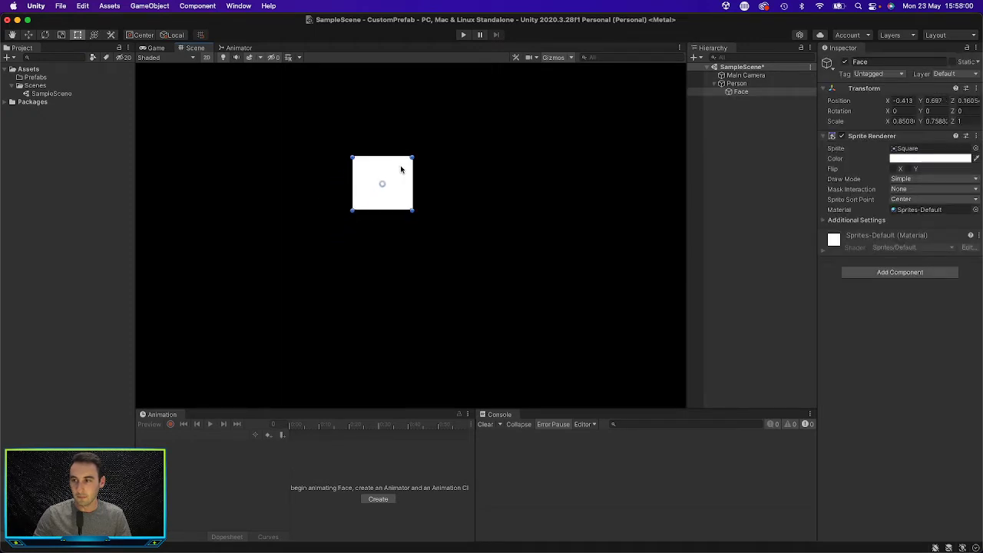
Step: Duplicate the Face sprite within Person and rename the copy Neck
click(741, 91)
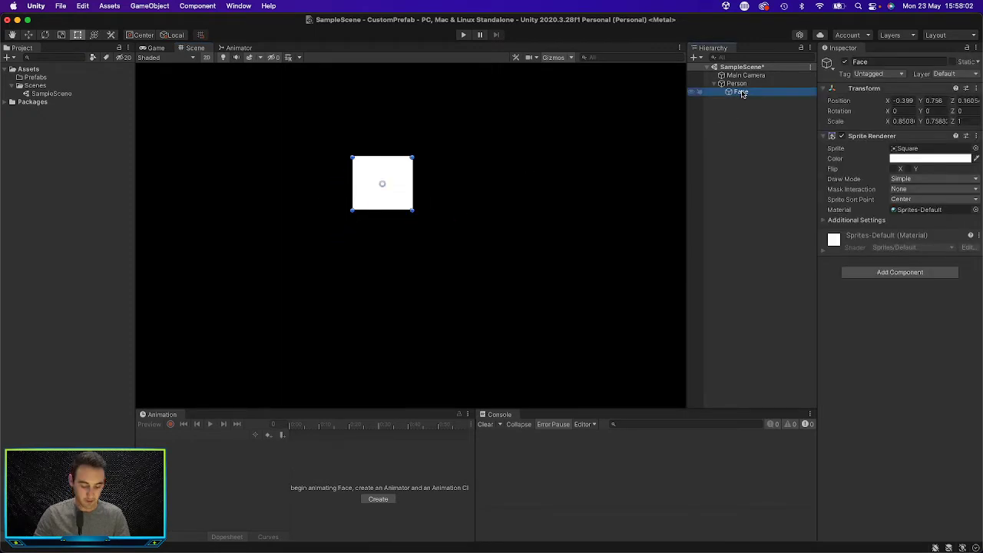
key(super+d)
click(894, 62)
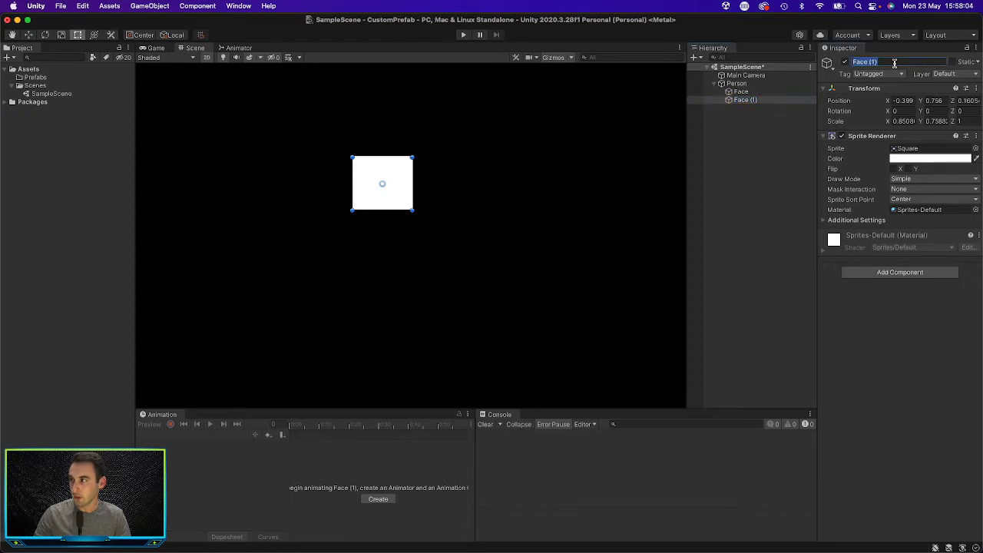
key(BackSpace)
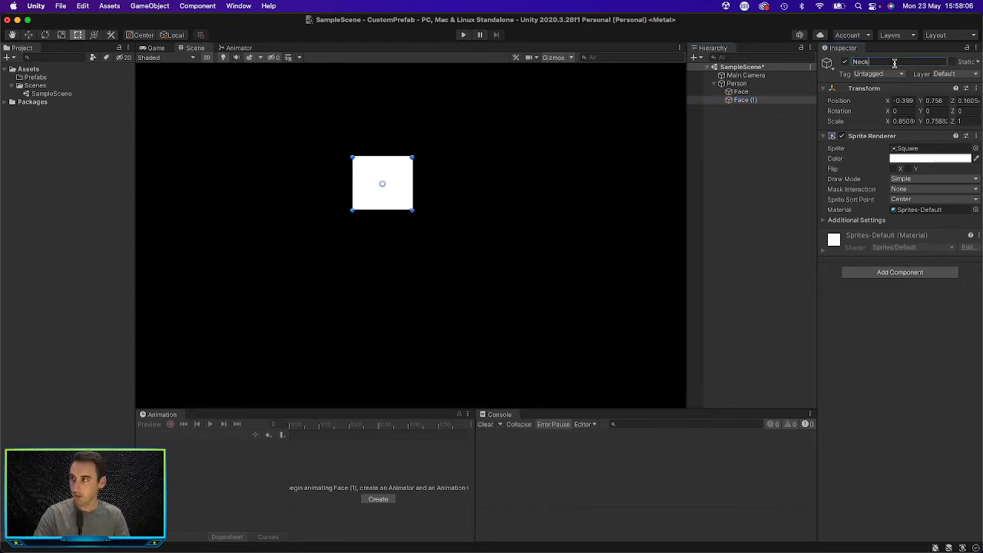
text(Neck)
key(Return)
Step: Place Neck centred below Face at about X -0.40, Y 0.21, resized to a scale of about 0.41 by 0.48
drag(398, 182, 403, 211)
drag(396, 214, 389, 210)
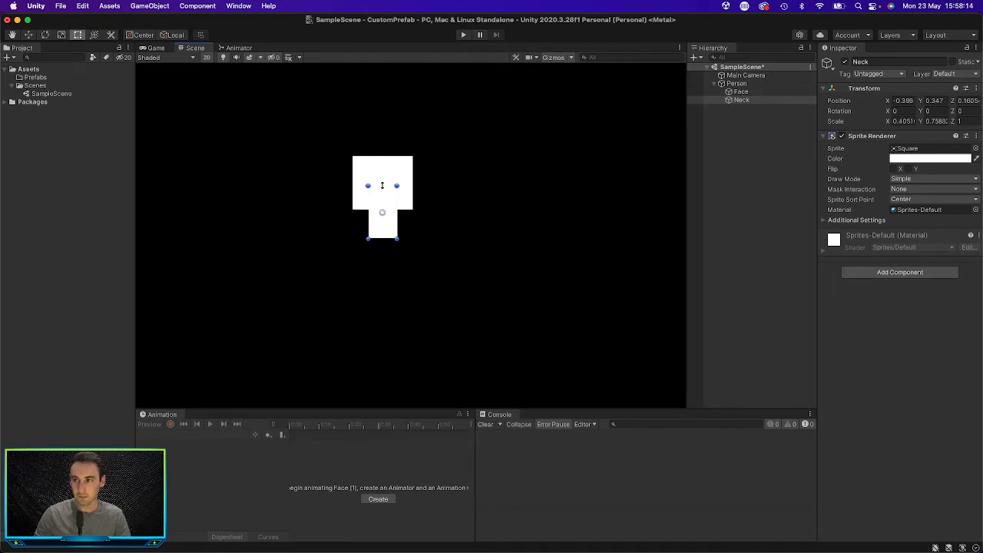
click(500, 208)
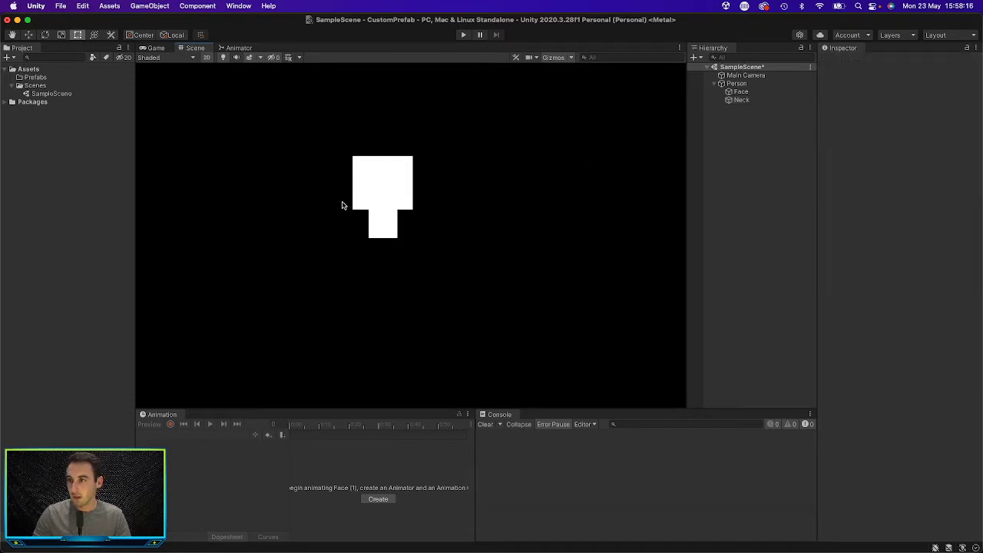
click(388, 225)
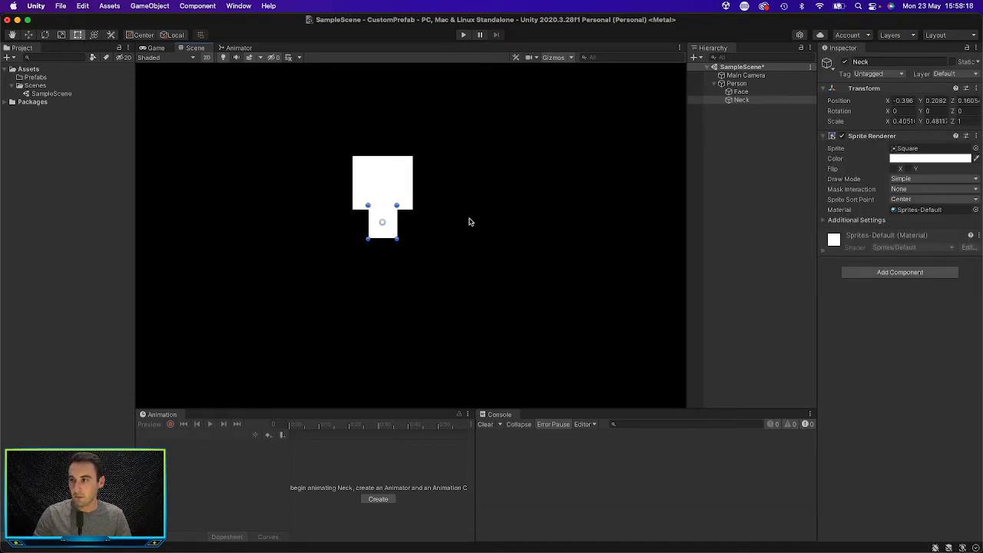
Step: Duplicate the Neck sprite within Person and rename the copy Body
click(743, 101)
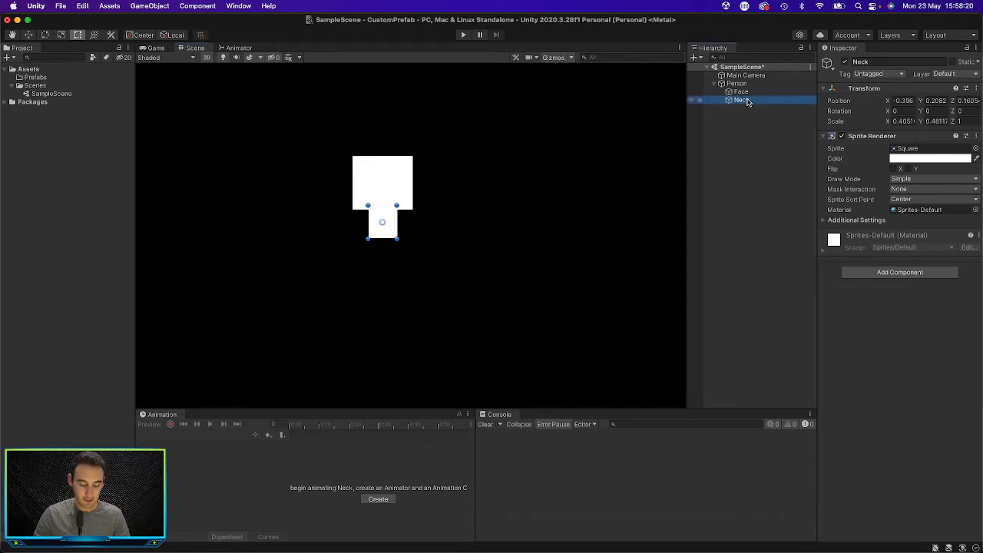
key(super+d)
click(889, 63)
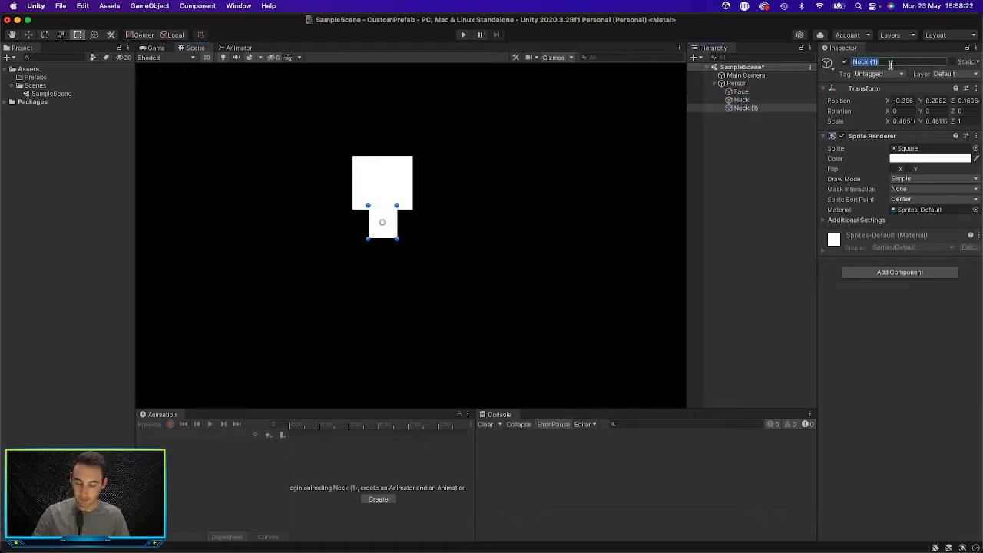
text(Body)
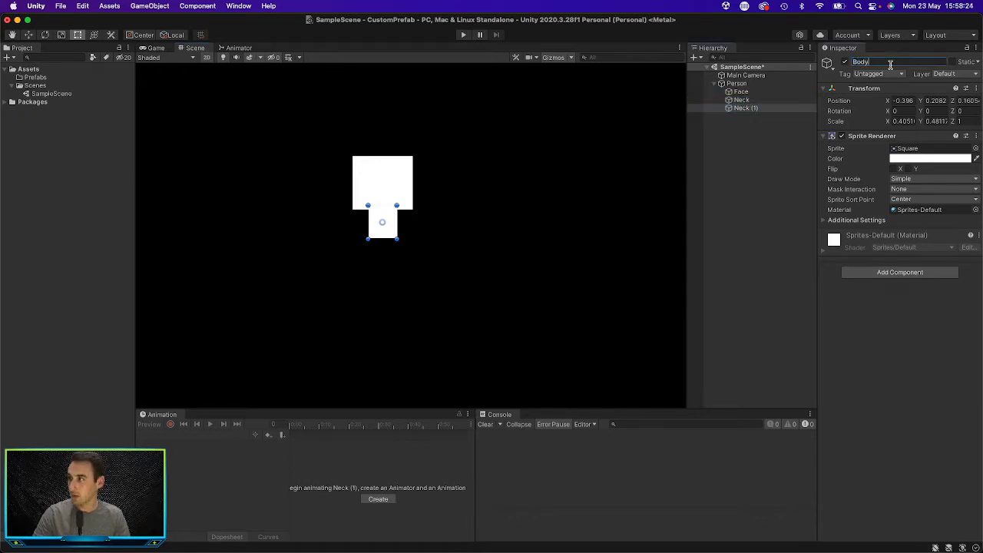
key(Return)
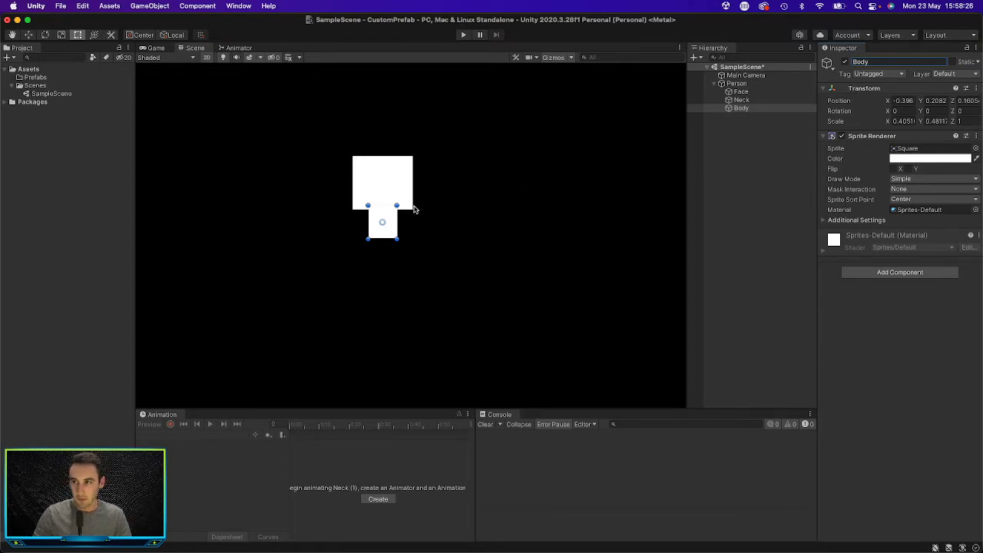
Step: Enlarge Body to a scale of about 1.25 by 1.34 and centre it below Neck at about X -0.40, Y -0.64
drag(385, 234, 429, 329)
scroll(427, 325, down, 4)
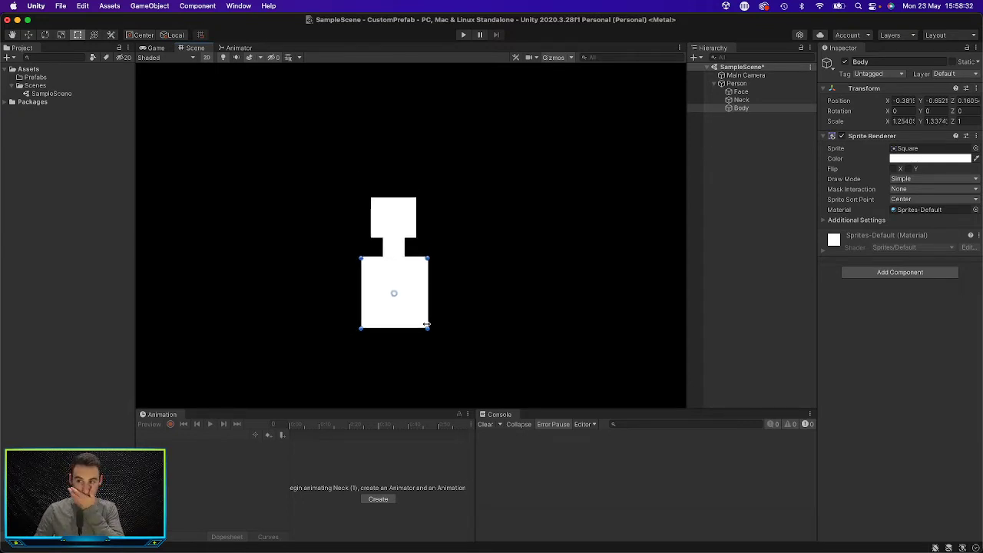
middle_drag(486, 305, 483, 272)
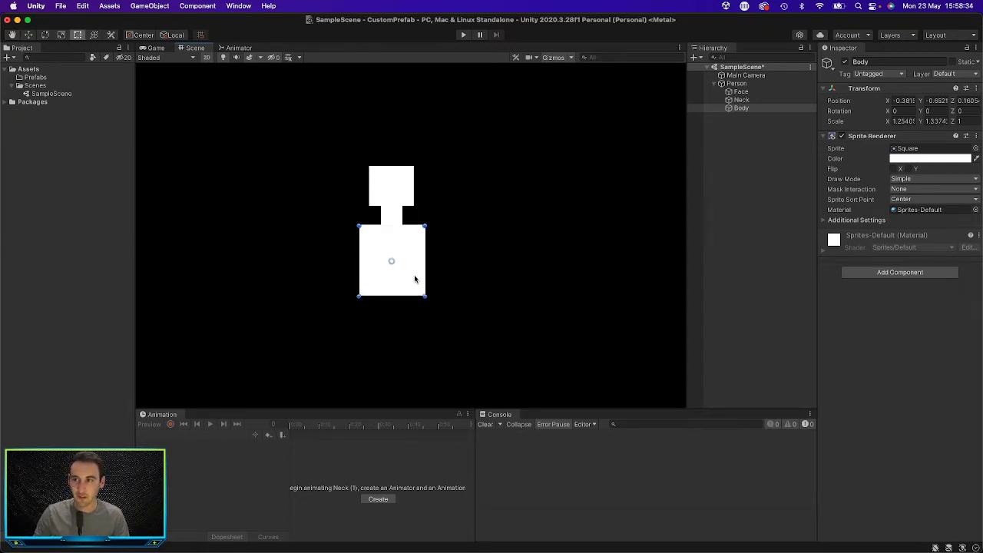
click(483, 279)
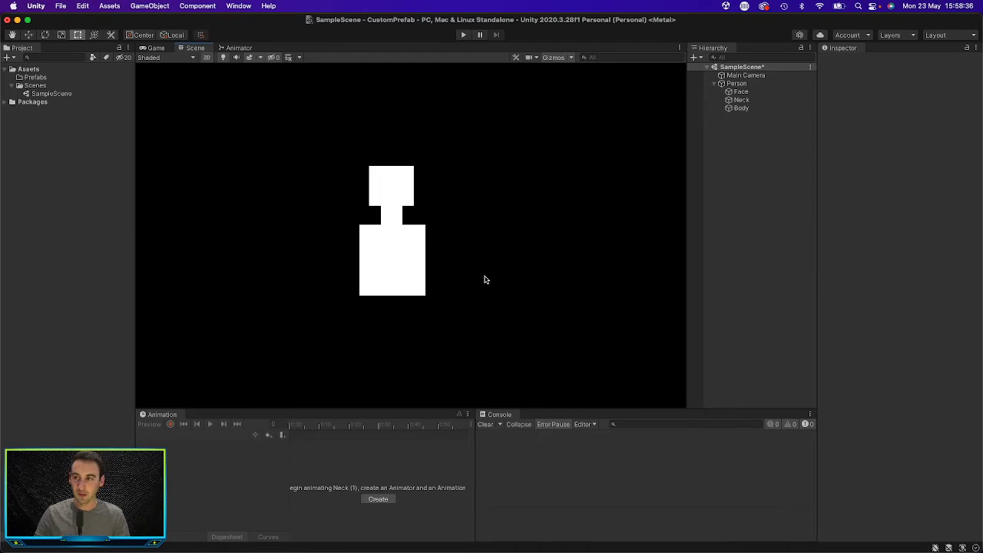
click(414, 270)
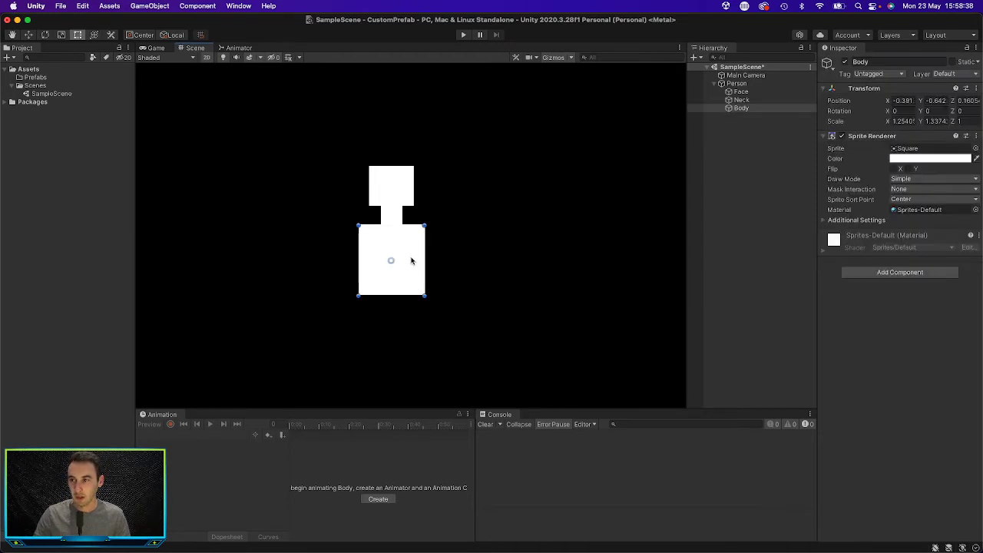
drag(410, 262, 411, 261)
click(496, 268)
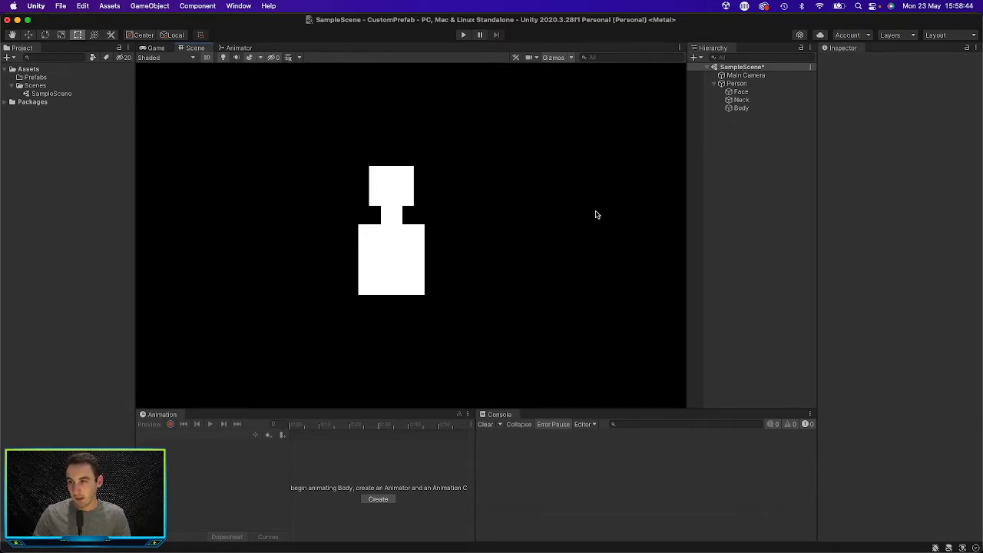
Step: Duplicate the Body sprite within Person and delete the surplus second copy
click(760, 111)
key(super+d)
key(super+d)
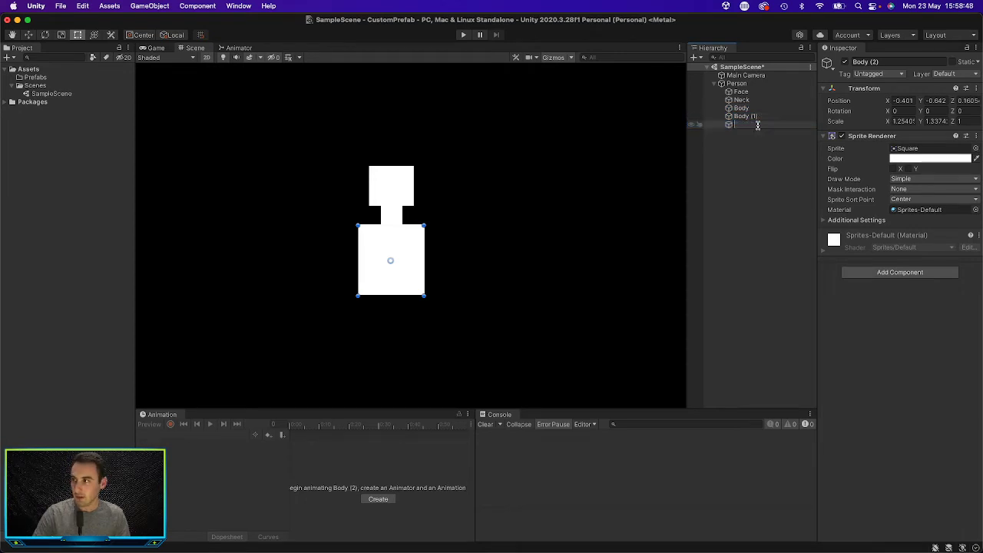
click(758, 150)
click(760, 127)
right_click(760, 130)
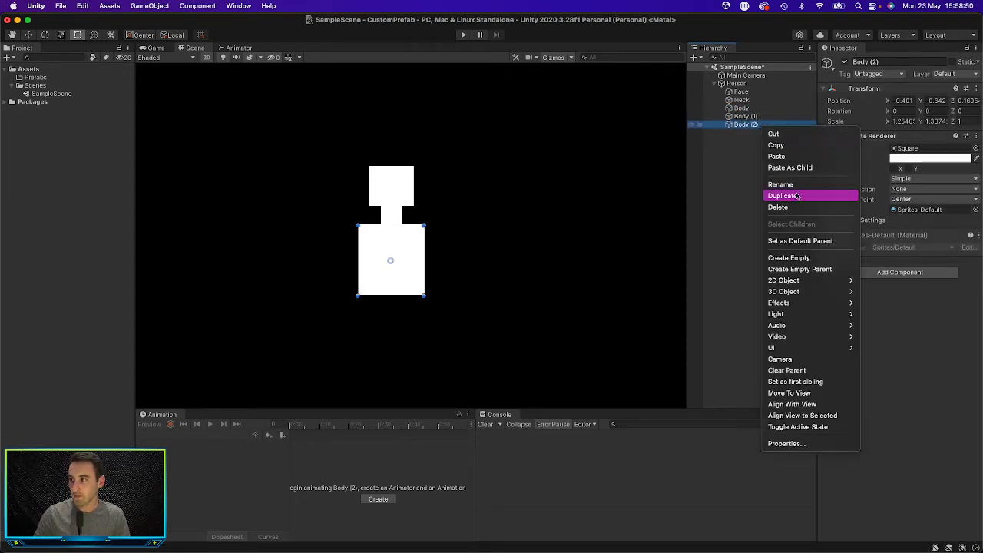
click(795, 206)
Step: Rename the remaining Body copy Leg
click(888, 61)
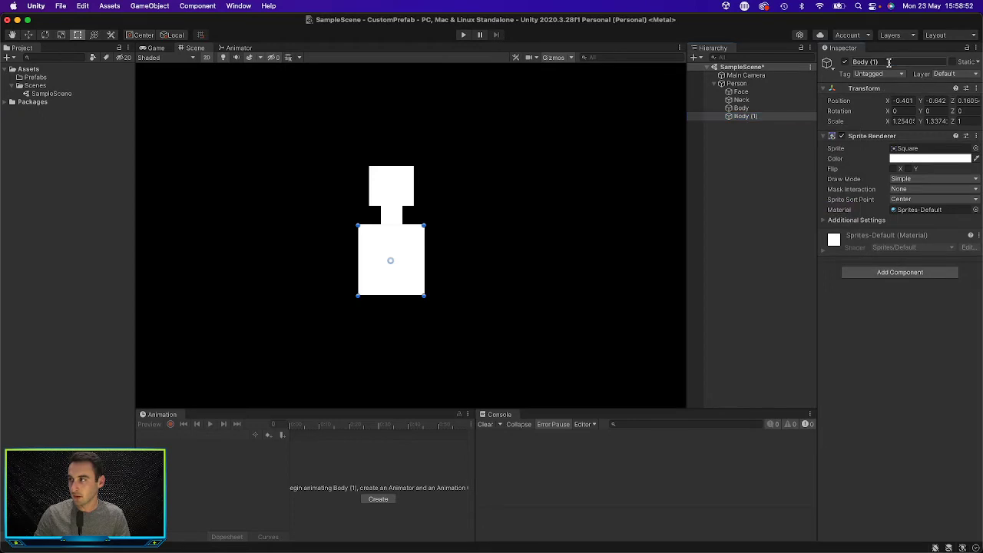
text(Le)
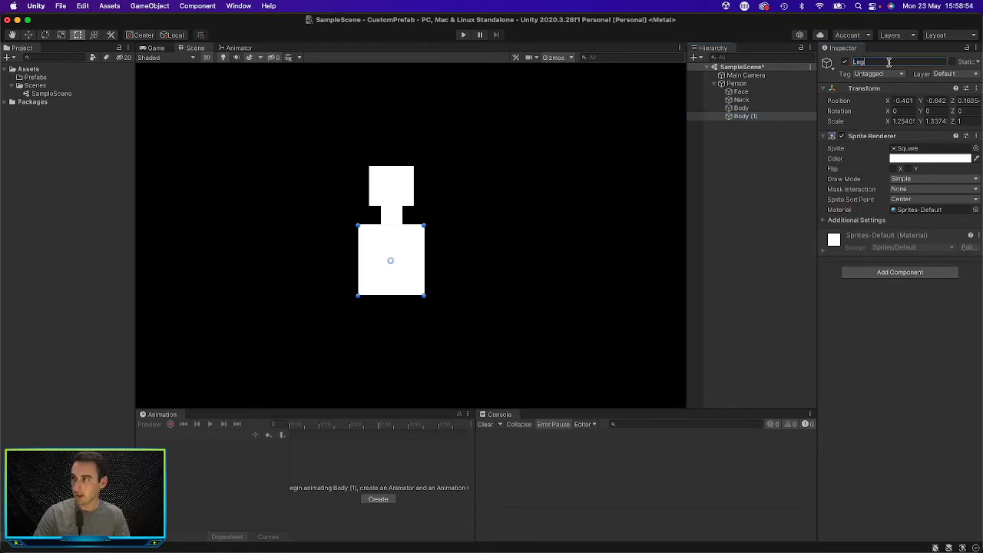
text(g)
key(Return)
Step: Narrow Leg to a scale of about 0.29 by 1.34 and place it under Body's left half at about X -0.64, Y -1.66
drag(416, 251, 385, 305)
click(411, 315)
click(377, 306)
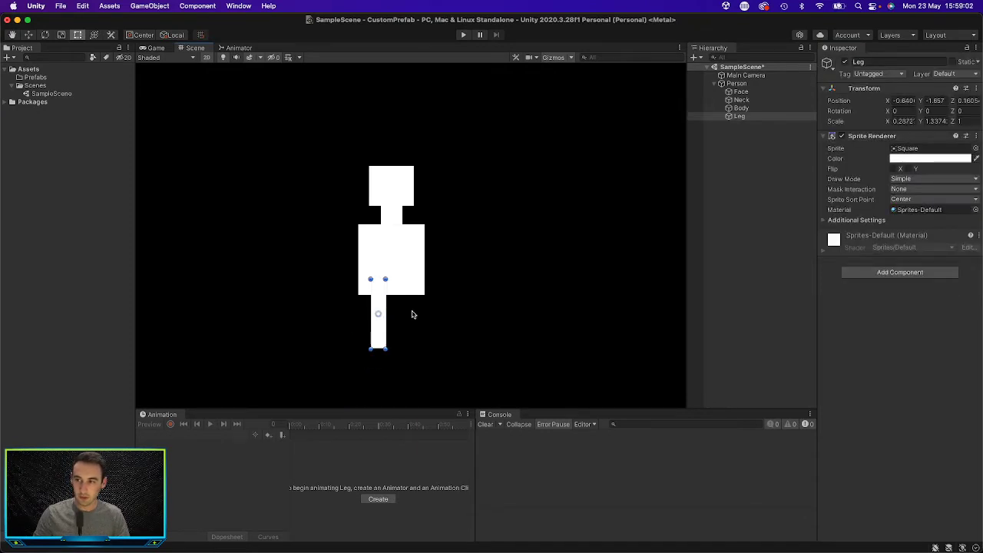
click(413, 315)
click(378, 307)
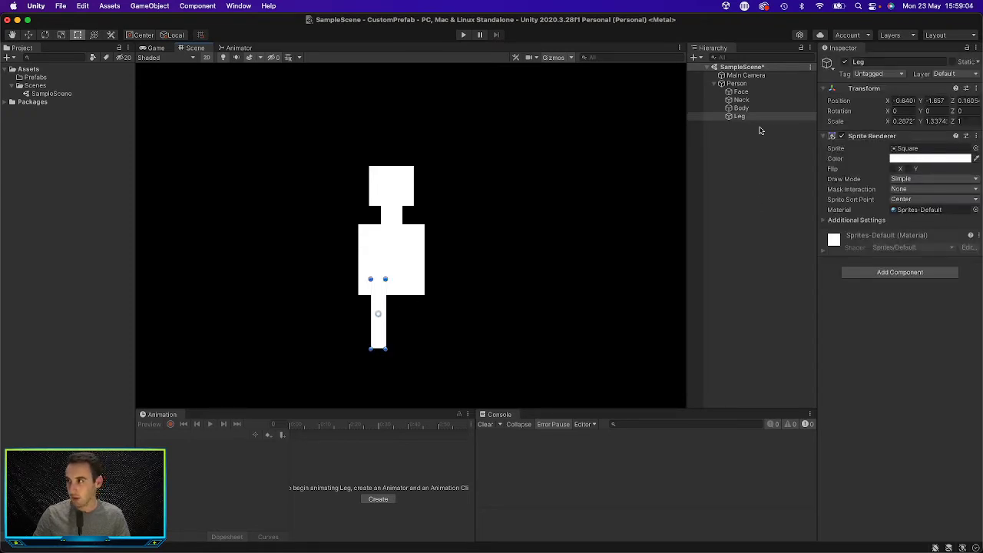
Step: Duplicate Leg and place the copy under Body's right half at about X -0.11, Y -1.66
key(super+d)
drag(369, 305, 405, 306)
click(475, 316)
click(405, 311)
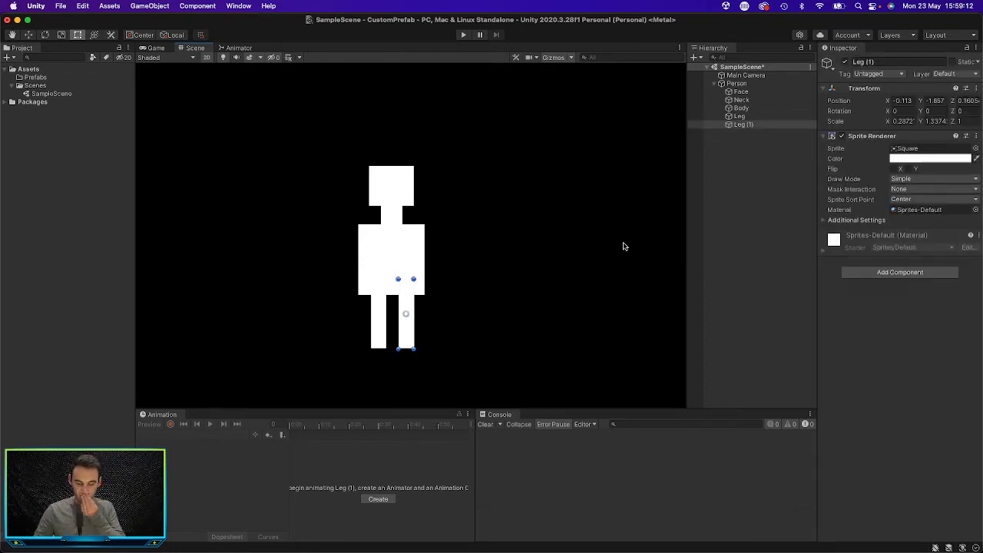
Step: Duplicate the second leg within Person and rename the copy Arm
key(super+d)
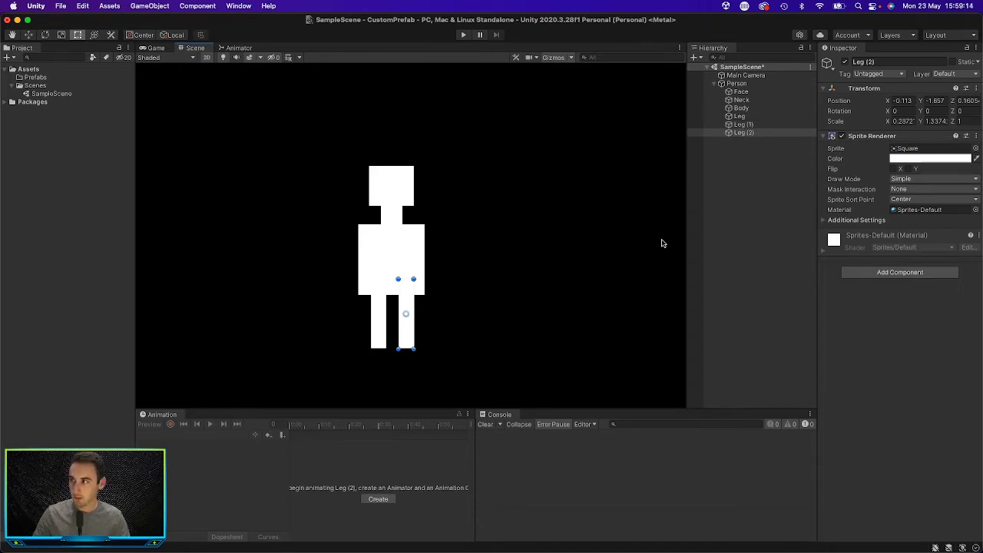
click(893, 63)
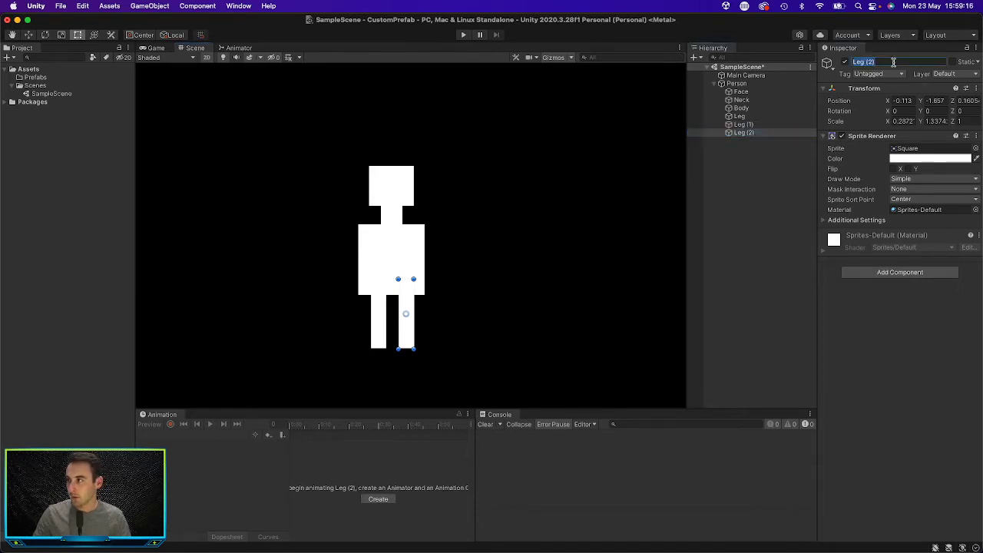
text(a)
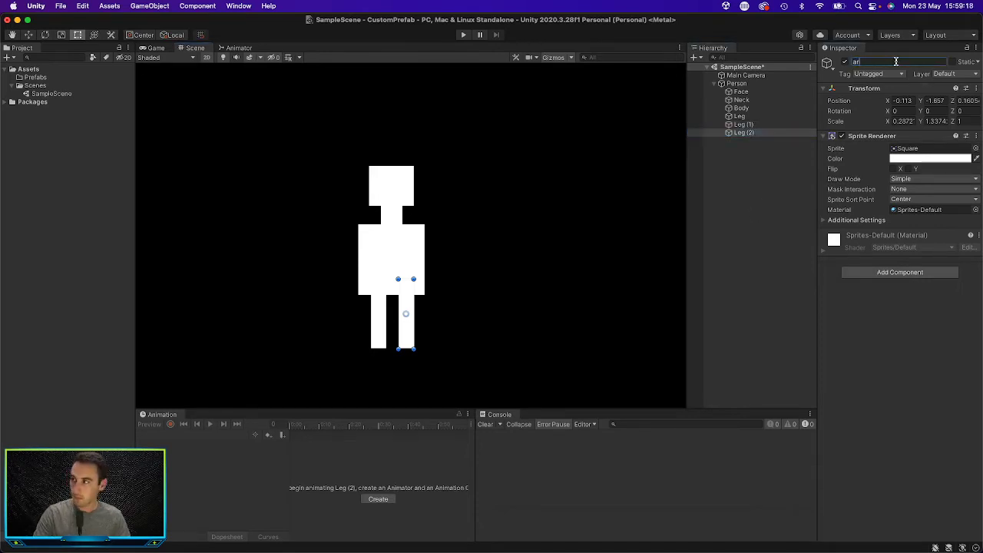
text(r)
key(BackSpace)
key(BackSpace)
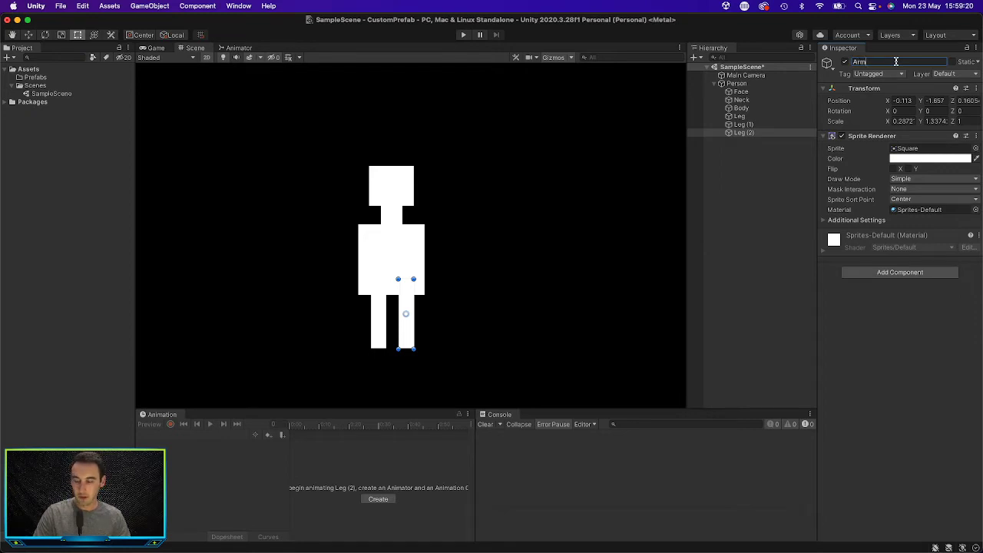
Step: Set Arm's Z rotation to 40, shorten it to a Y scale of about 0.91, and attach it to Body's right side at about X 0.38, Y -0.55
drag(410, 297, 436, 245)
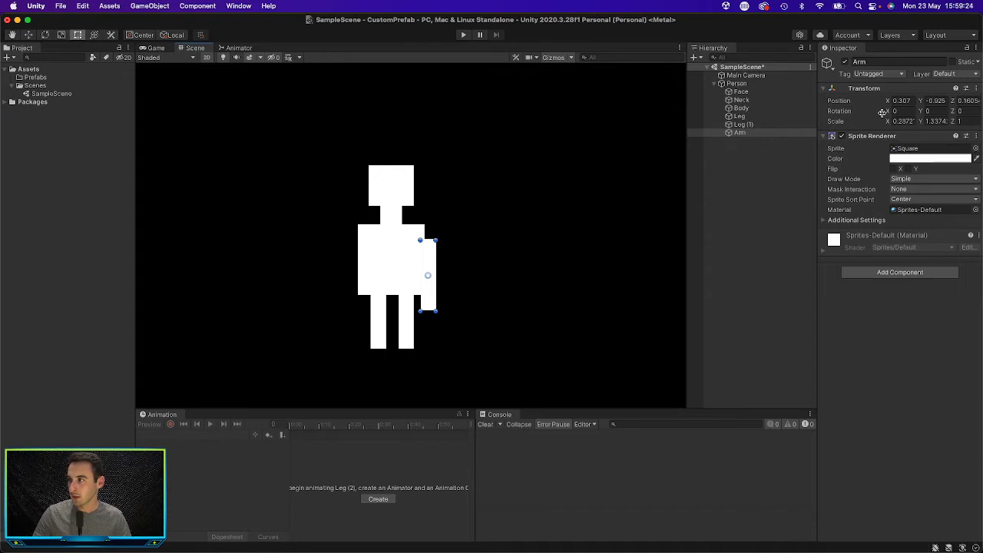
drag(889, 111, 977, 120)
key(super+z)
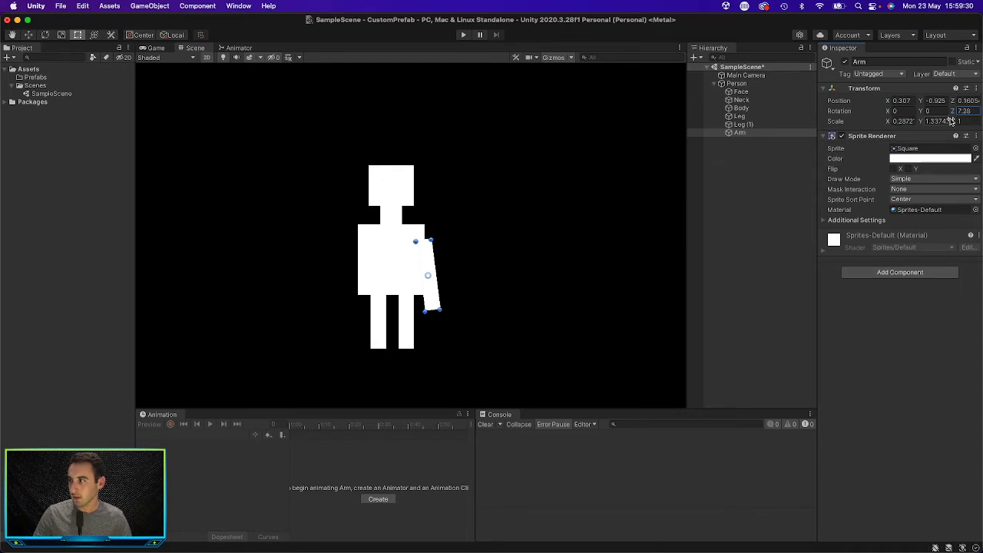
click(978, 110)
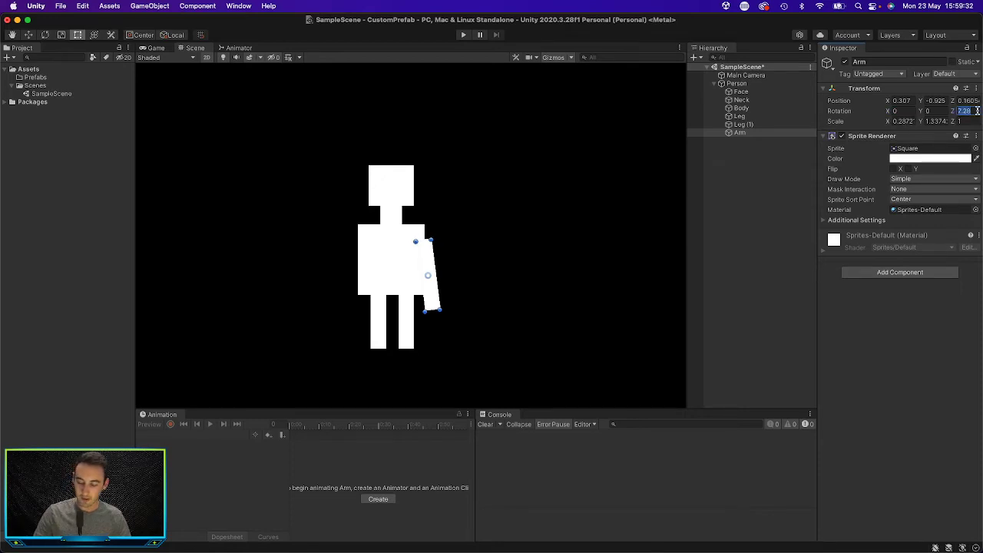
text(40)
key(Return)
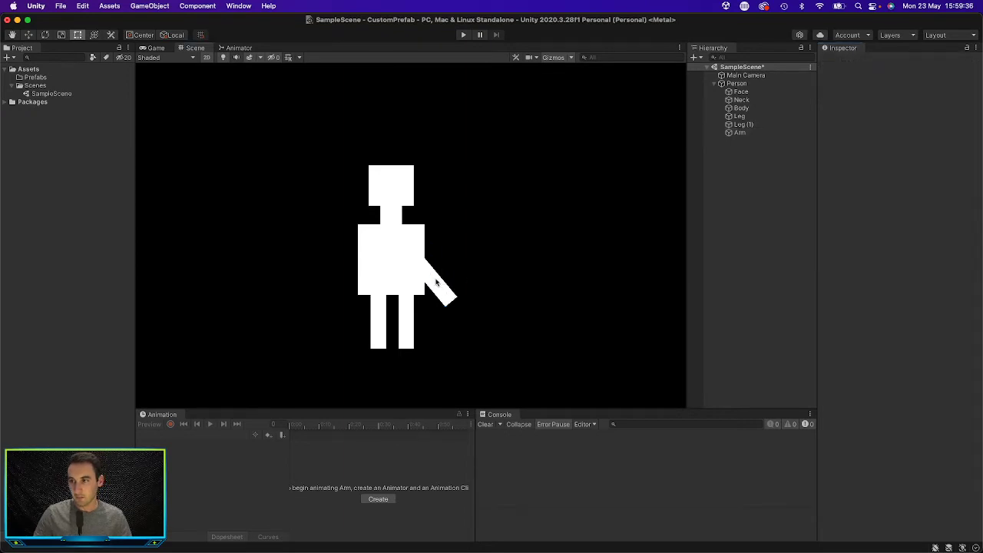
mouse_move(434, 279)
mouse_down()
mouse_move(446, 267)
mouse_move(463, 284)
mouse_move(450, 269)
mouse_up()
click(520, 261)
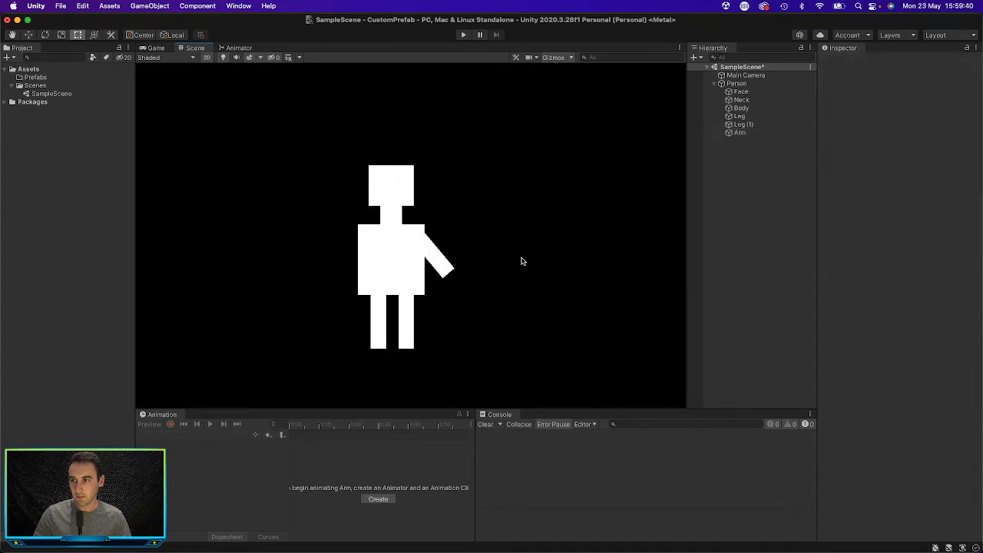
Step: Duplicate Arm, set the copy's Z rotation to -40 and attach it to Body's left side at about X -1.20, Y -0.53
click(441, 268)
key(super+d)
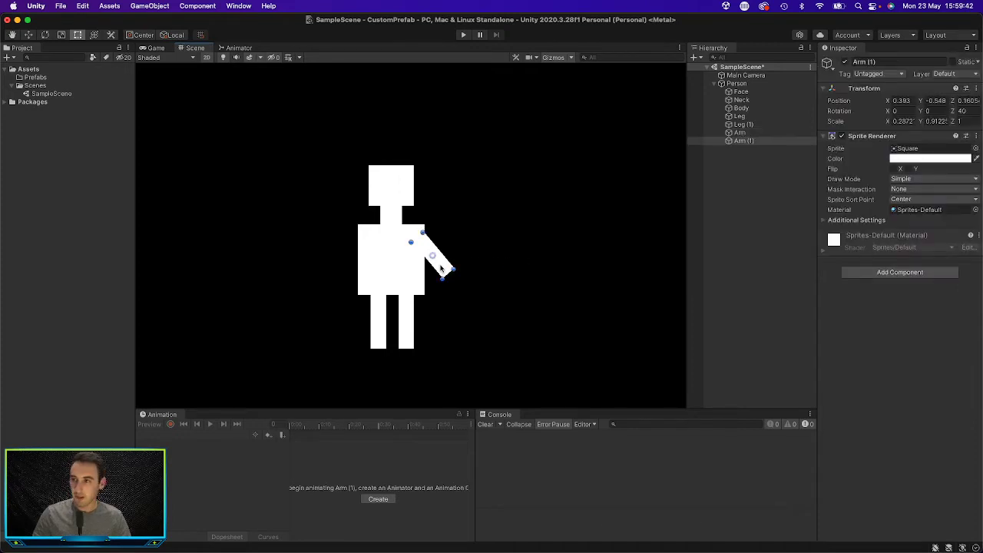
drag(441, 268, 314, 269)
click(969, 112)
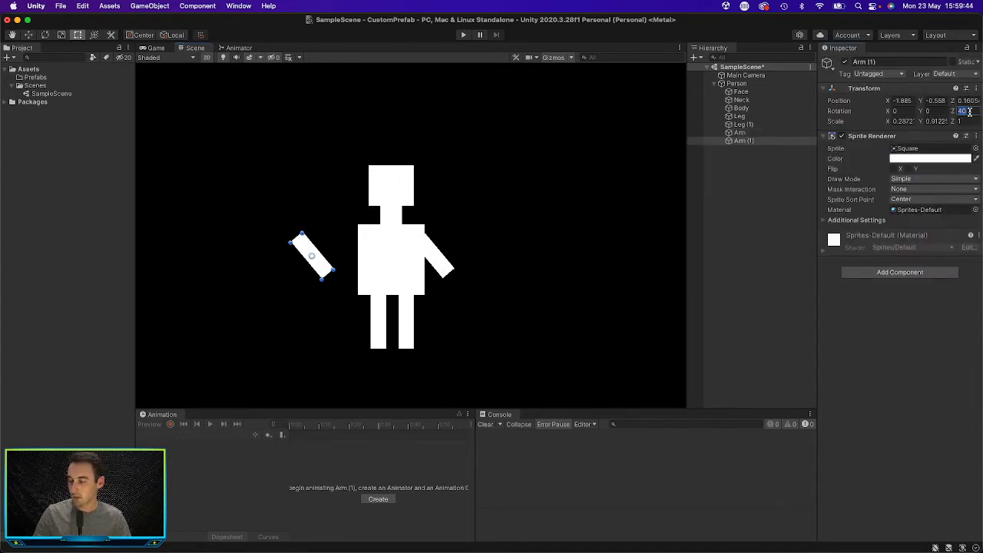
text(-40)
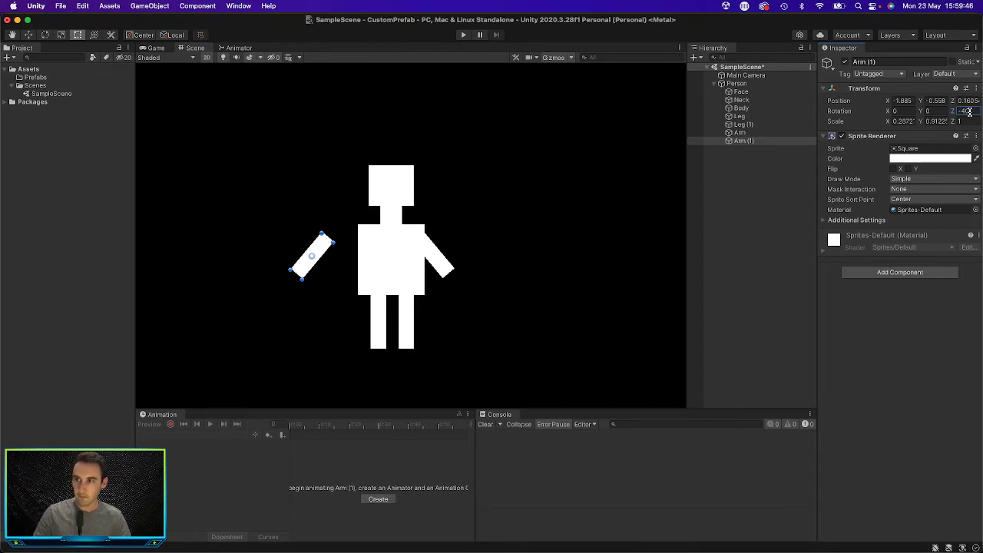
drag(319, 251, 360, 250)
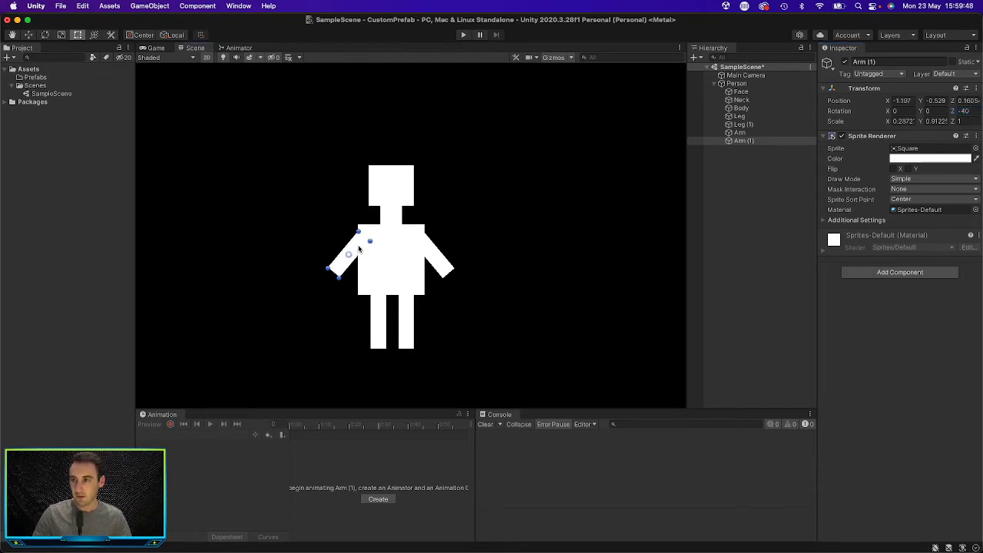
click(520, 226)
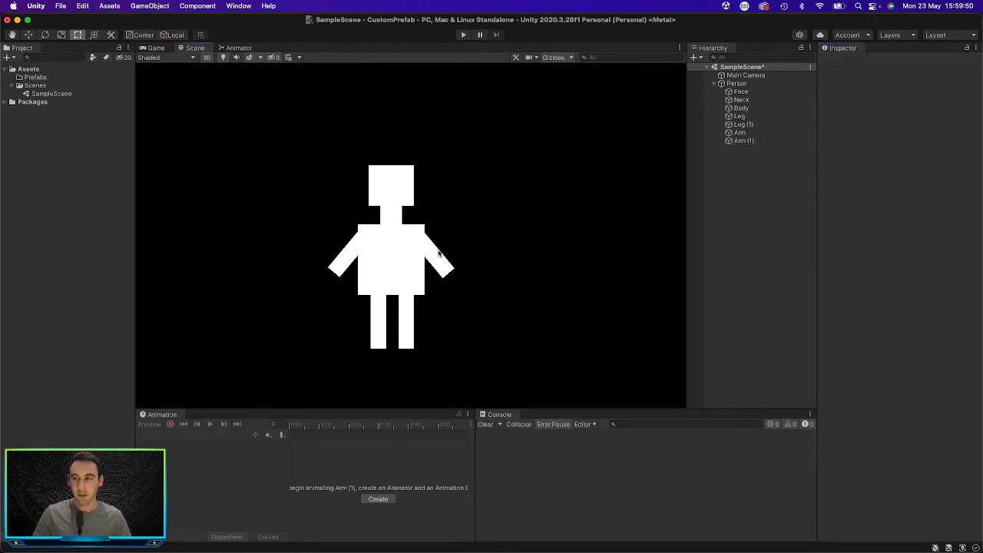
Step: Add a Rigidbody 2D component to the parent Person object
scroll(430, 257, down, 5)
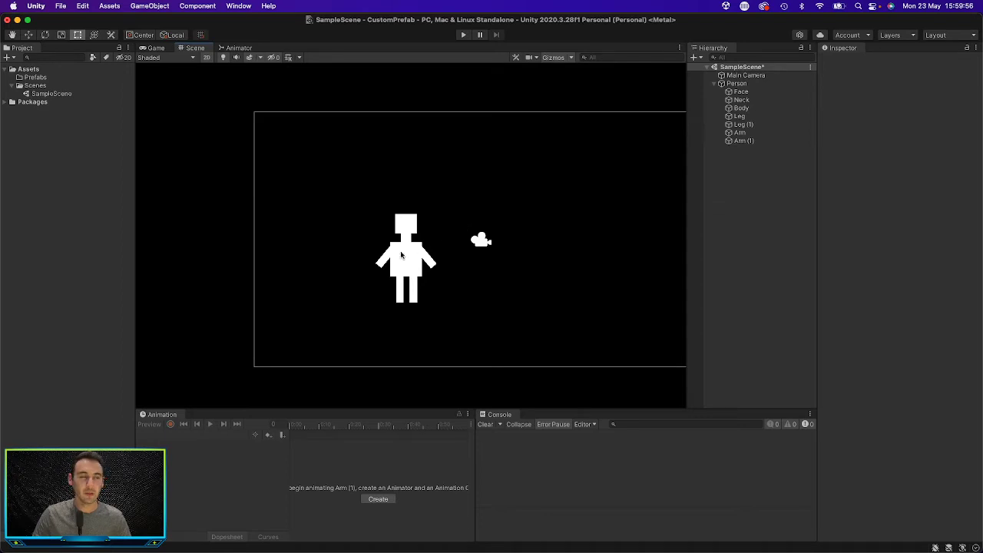
click(733, 84)
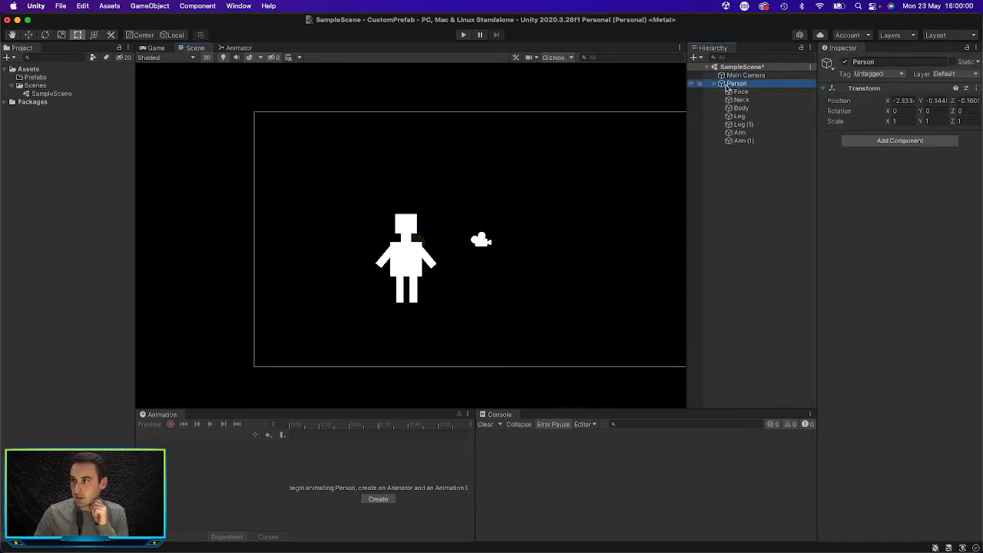
click(715, 83)
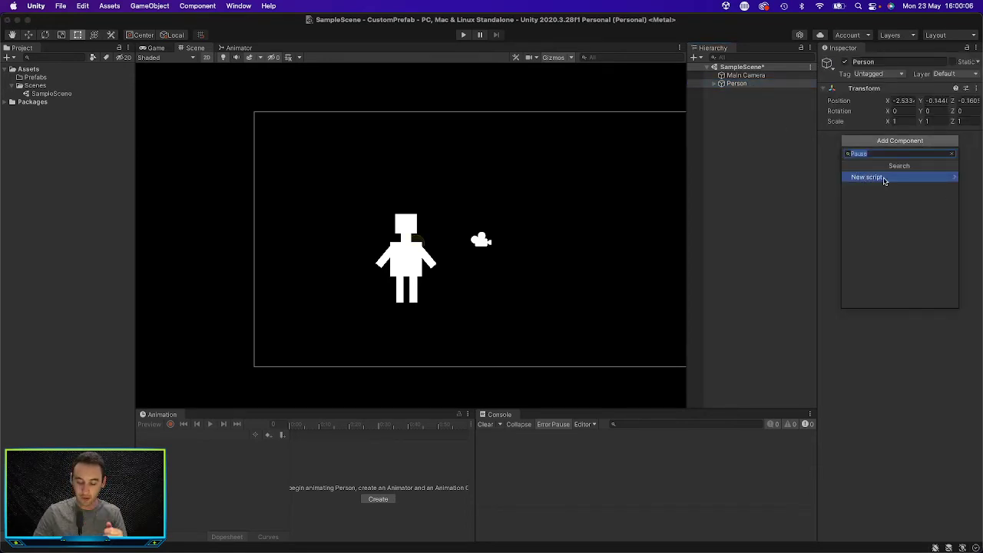
key(BackSpace)
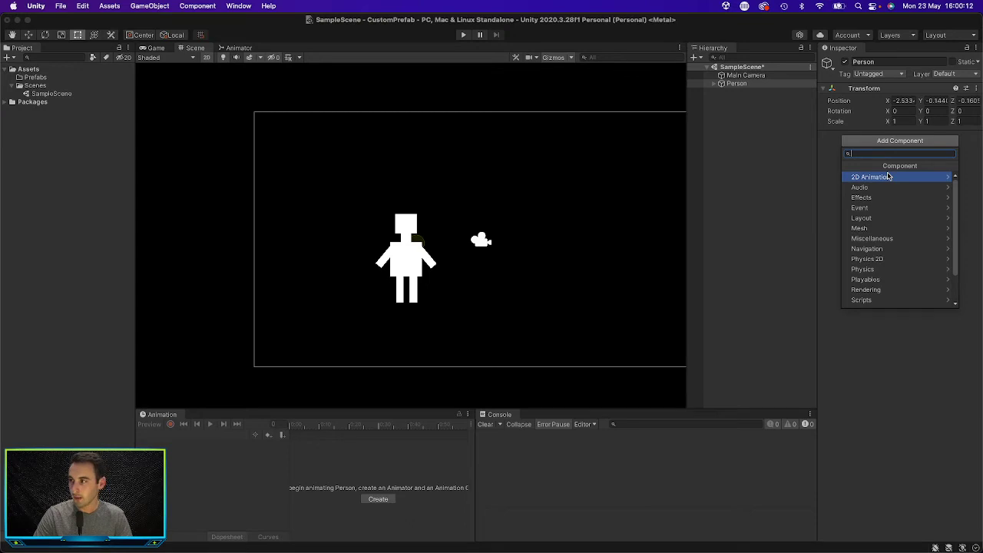
text(ri)
key(Down)
key(Return)
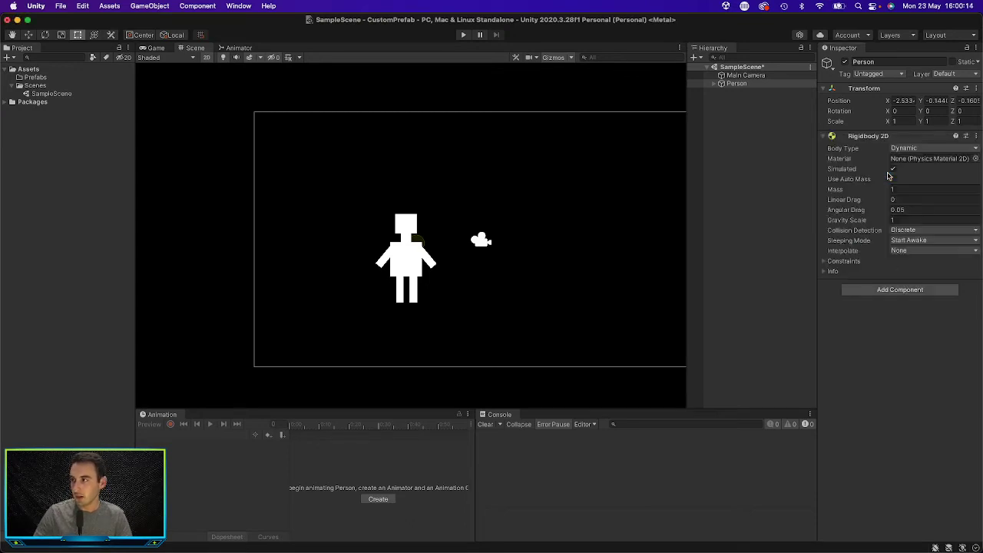
Step: Add a Box Collider 2D component to the Person object
click(824, 136)
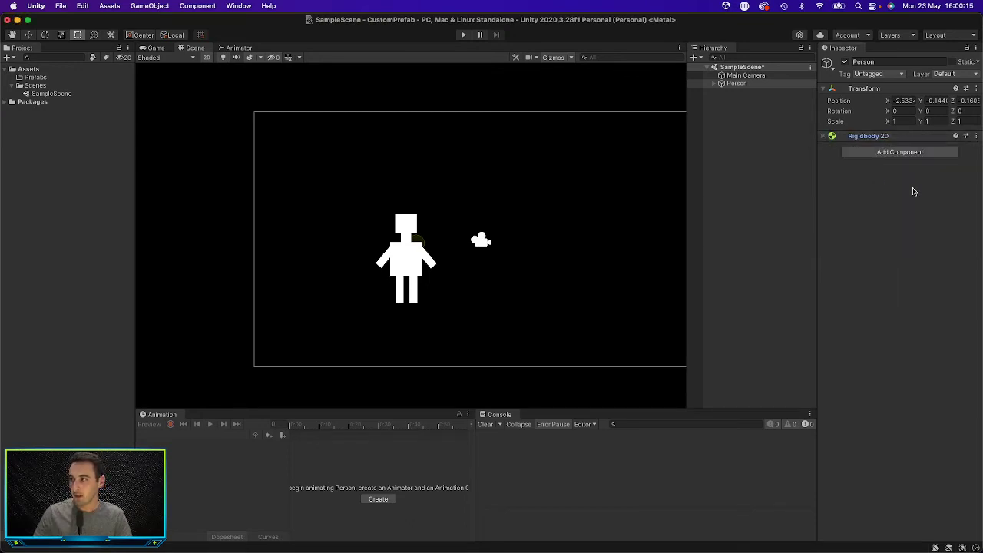
click(894, 152)
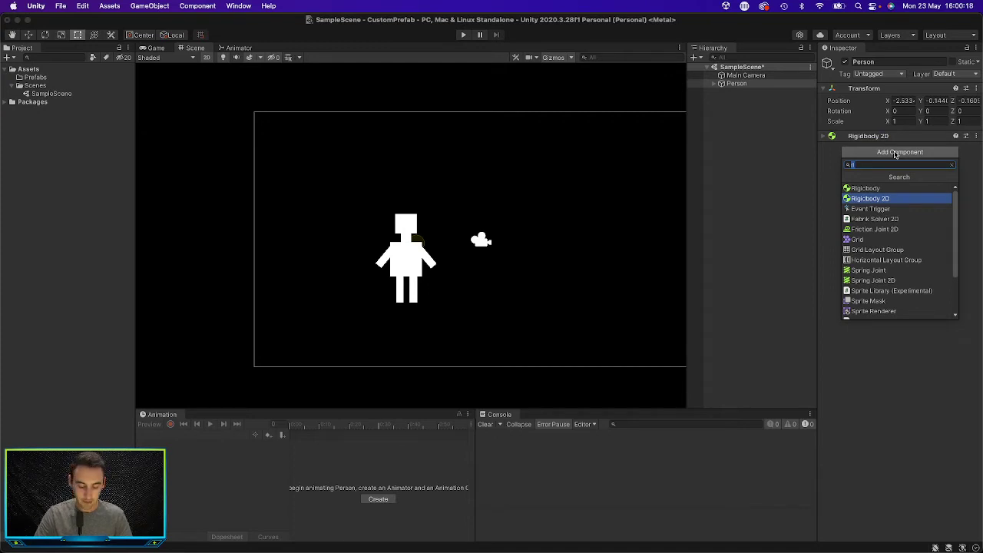
text(Coll)
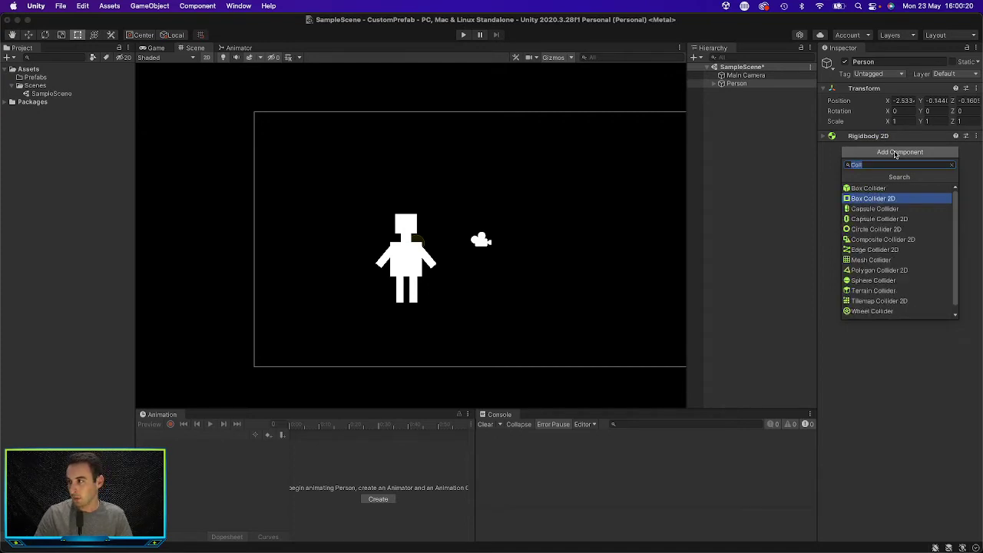
key(Return)
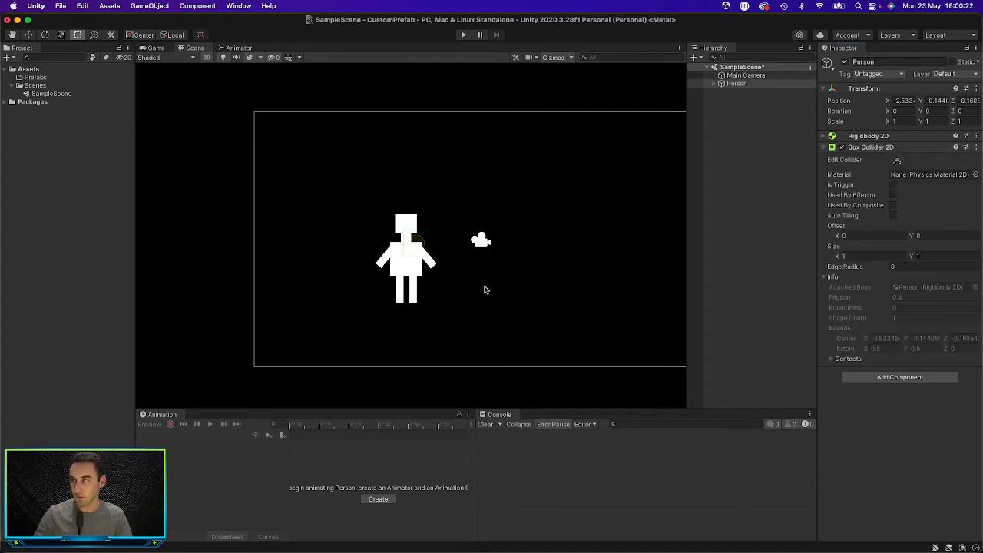
Step: Fit Person's Box Collider 2D around the body square, with offset about X -0.40, Y -0.64 and size about 1.23 by 1.35
click(897, 161)
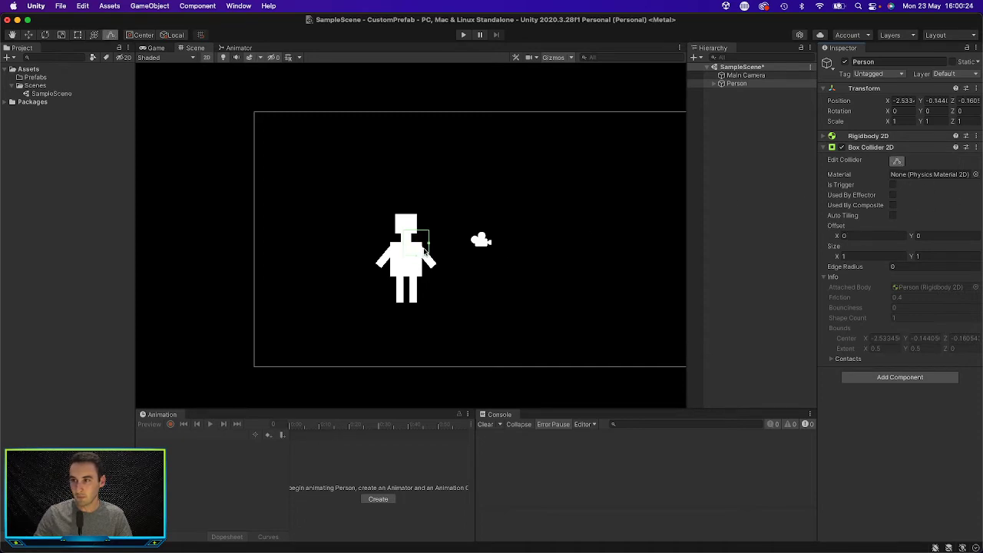
drag(430, 246, 420, 250)
scroll(419, 253, up, 3)
scroll(414, 258, up, 5)
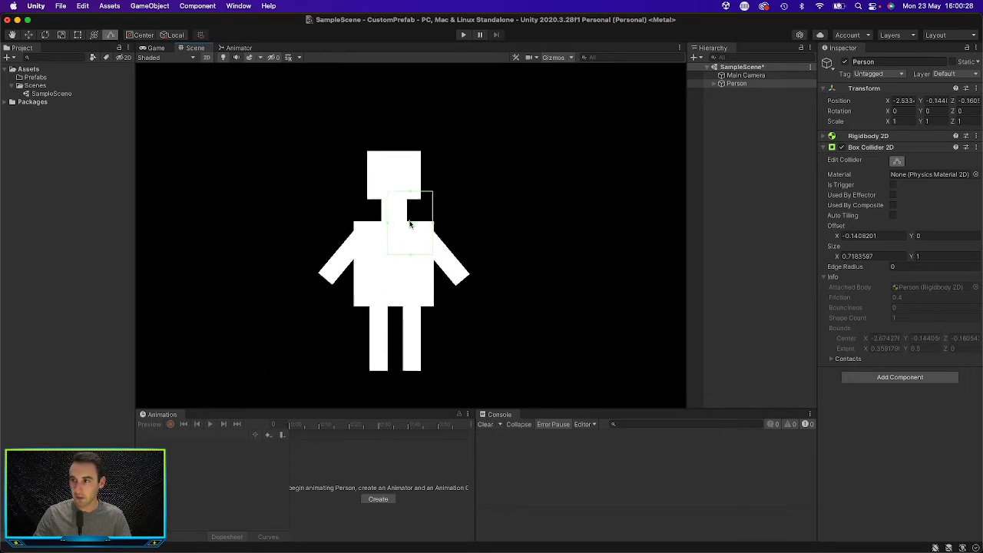
drag(410, 197, 384, 309)
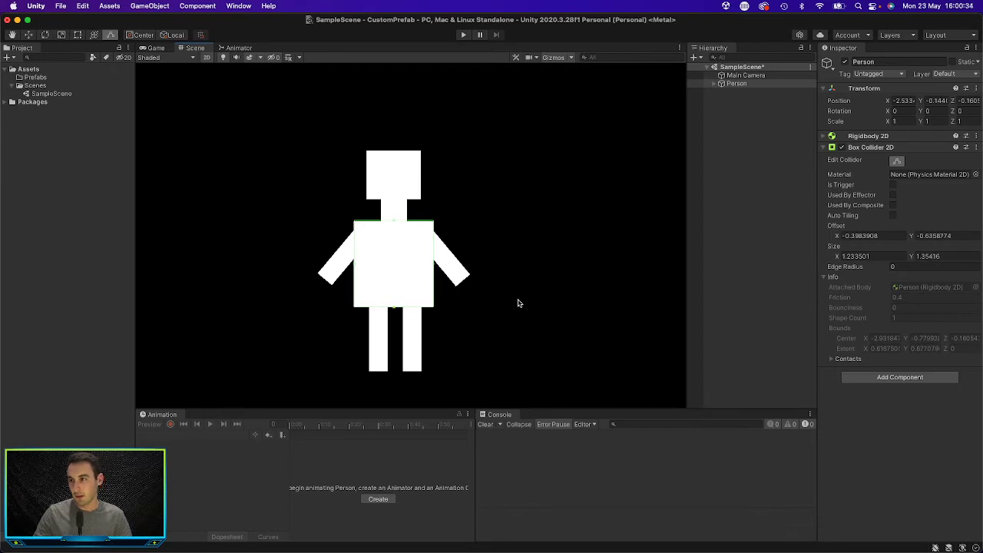
click(823, 147)
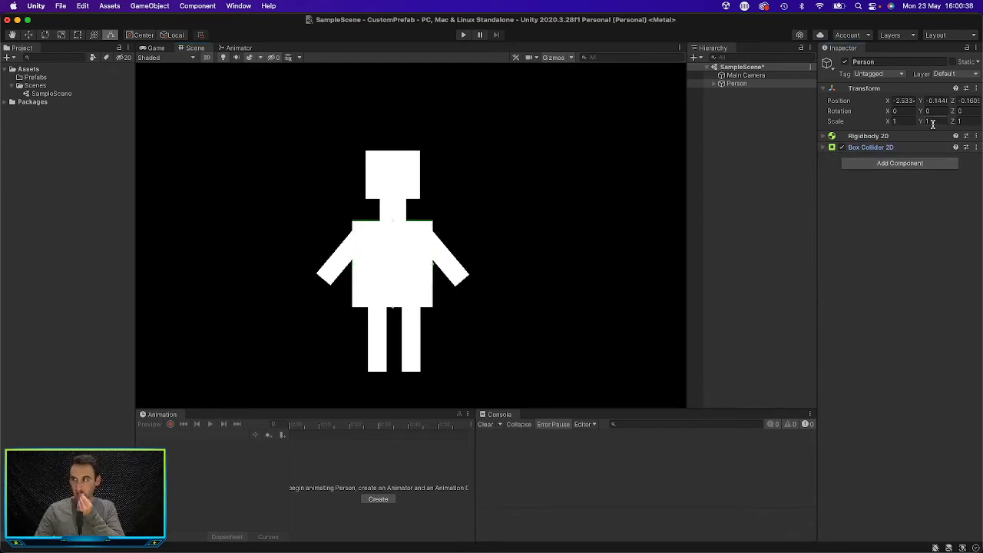
click(897, 163)
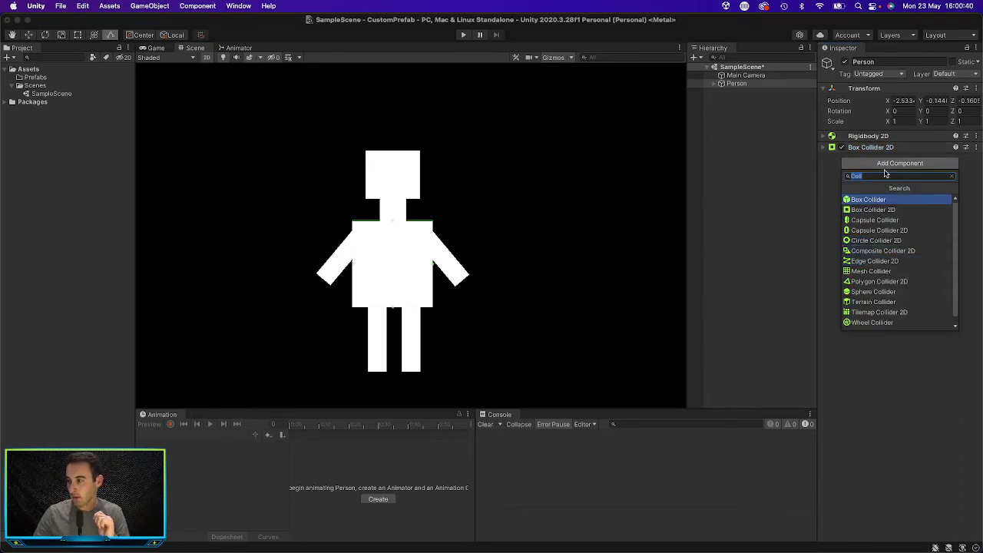
key(BackSpace)
scroll(889, 266, down, 2)
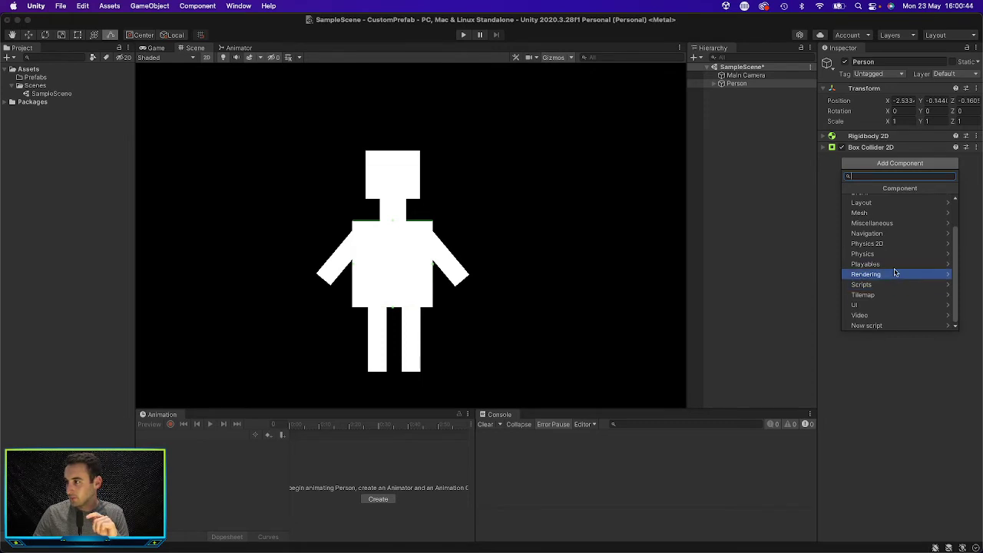
scroll(894, 272, up, 2)
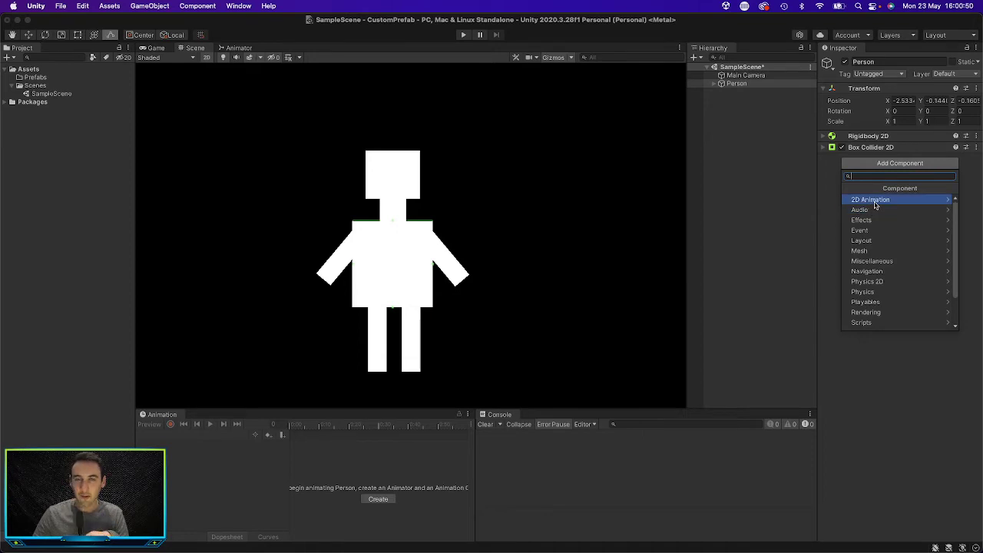
click(835, 219)
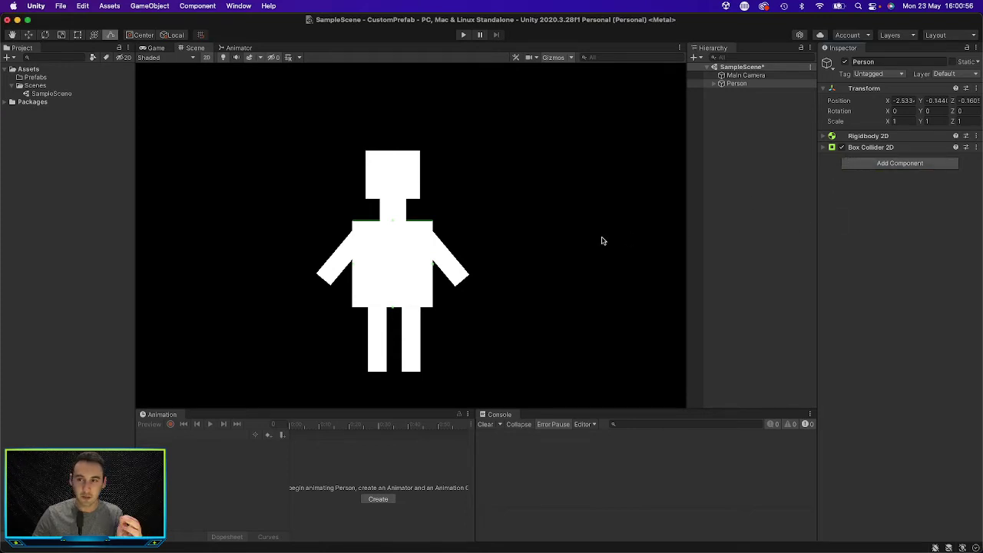
Step: Create a prefab from the Person game object in the Prefabs folder
scroll(580, 239, up, 1)
click(734, 183)
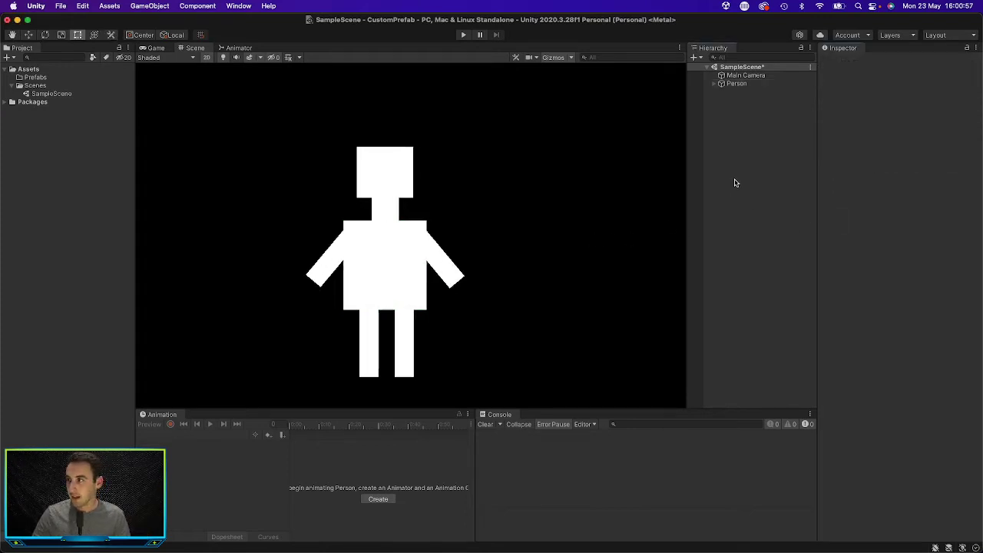
click(740, 83)
click(54, 79)
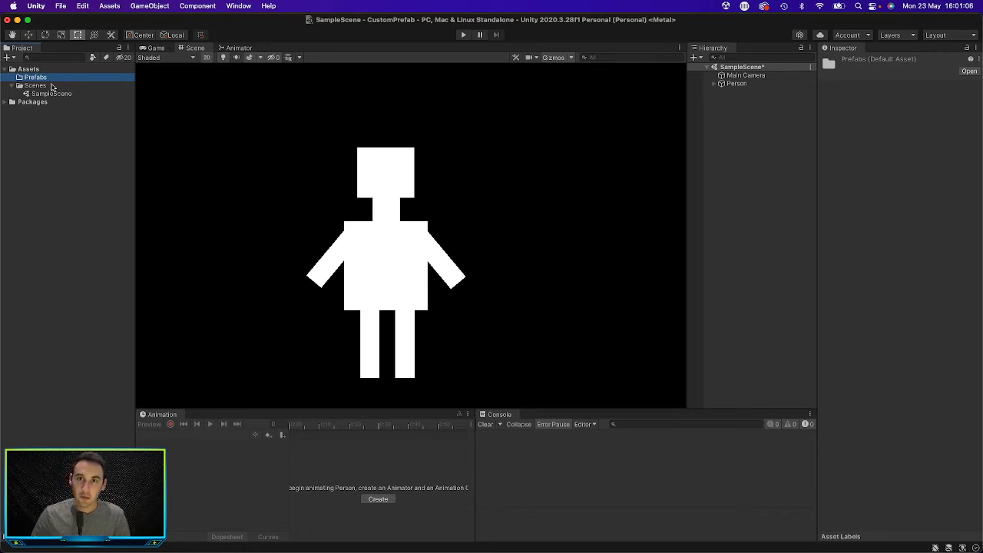
click(737, 84)
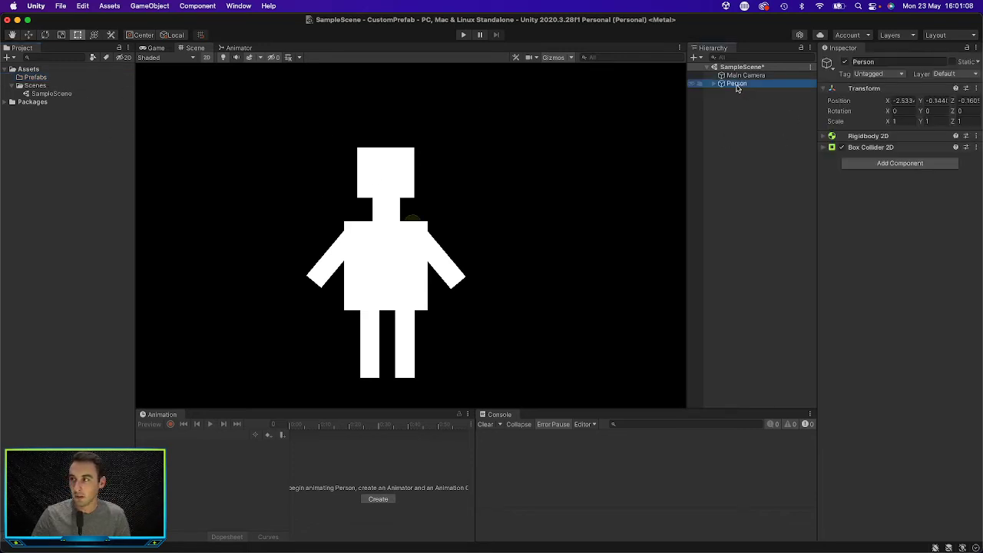
drag(248, 86, 30, 79)
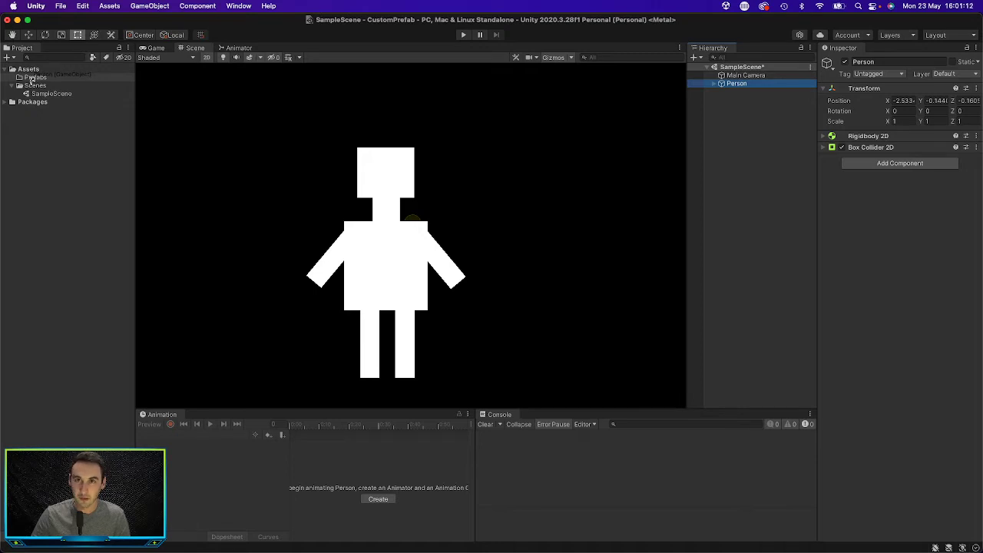
drag(31, 79, 34, 80)
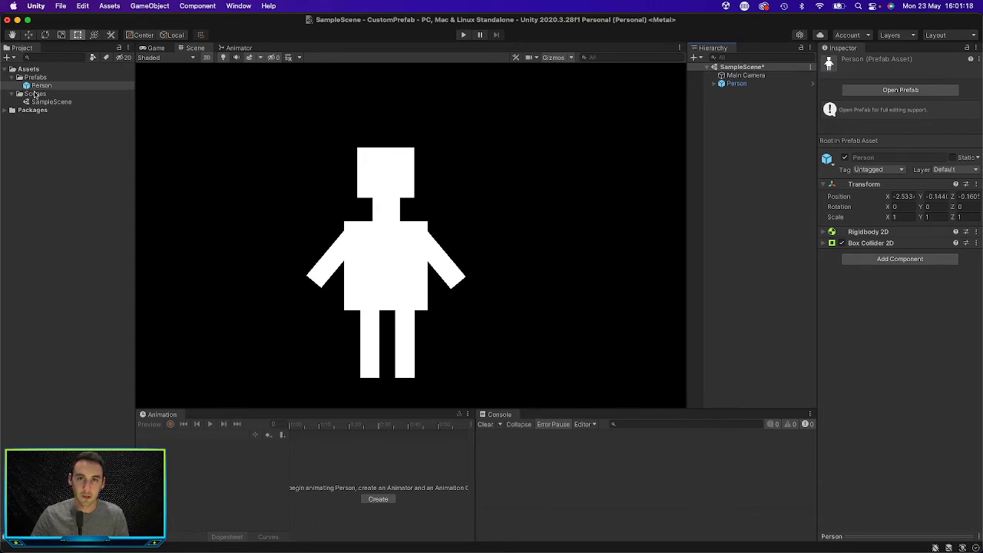
click(749, 135)
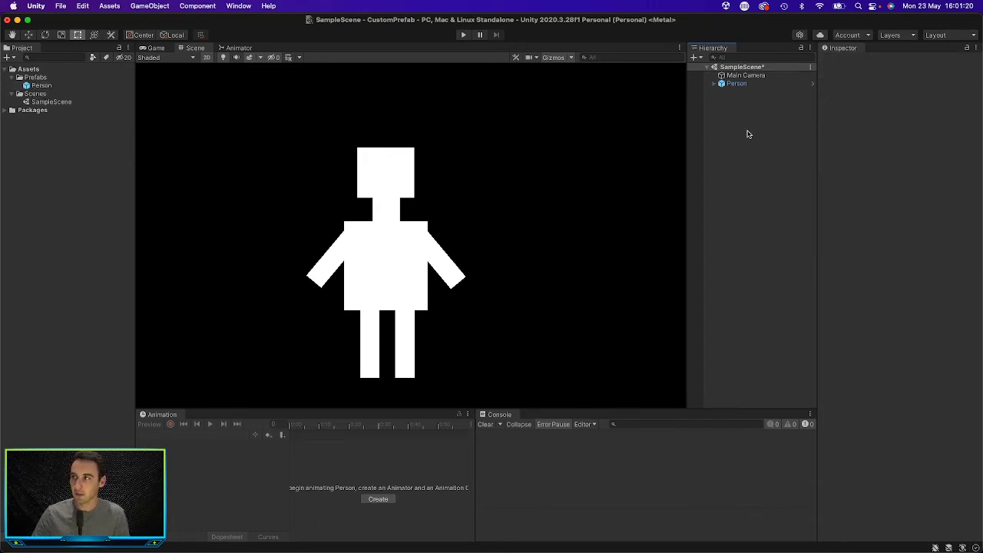
Step: Delete Person from the scene and place a fresh instance of the Person prefab at about X -4.00, Y 0.32
click(739, 86)
right_click(739, 86)
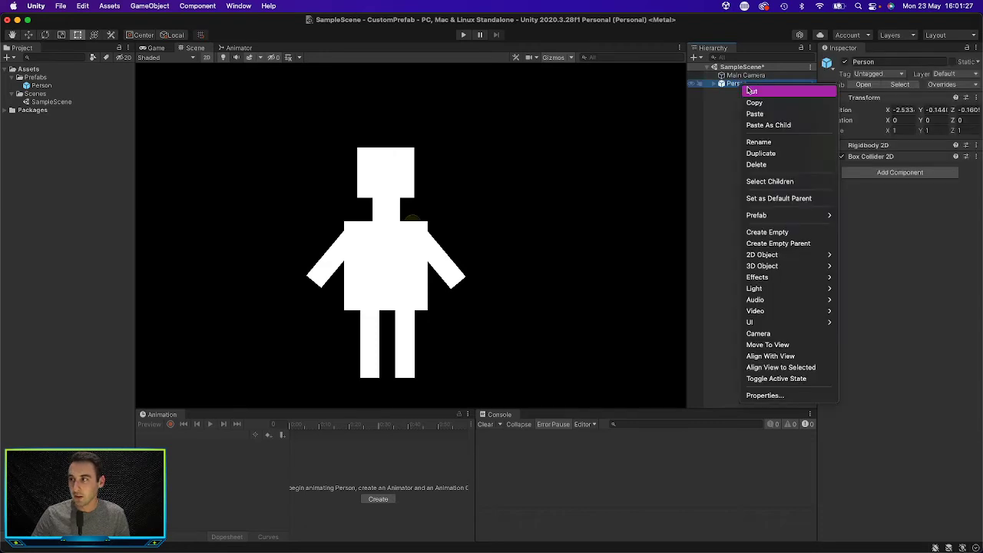
click(767, 163)
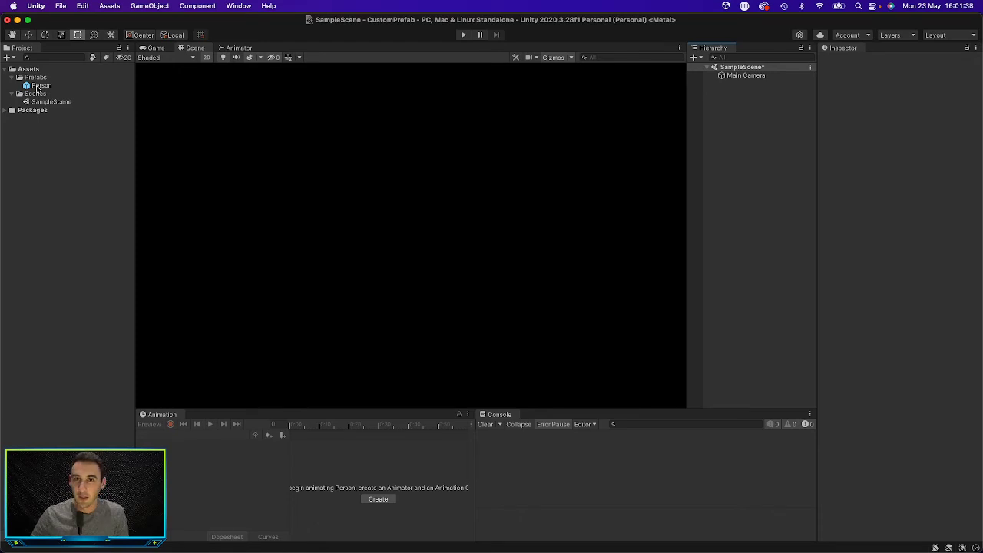
drag(37, 87, 317, 197)
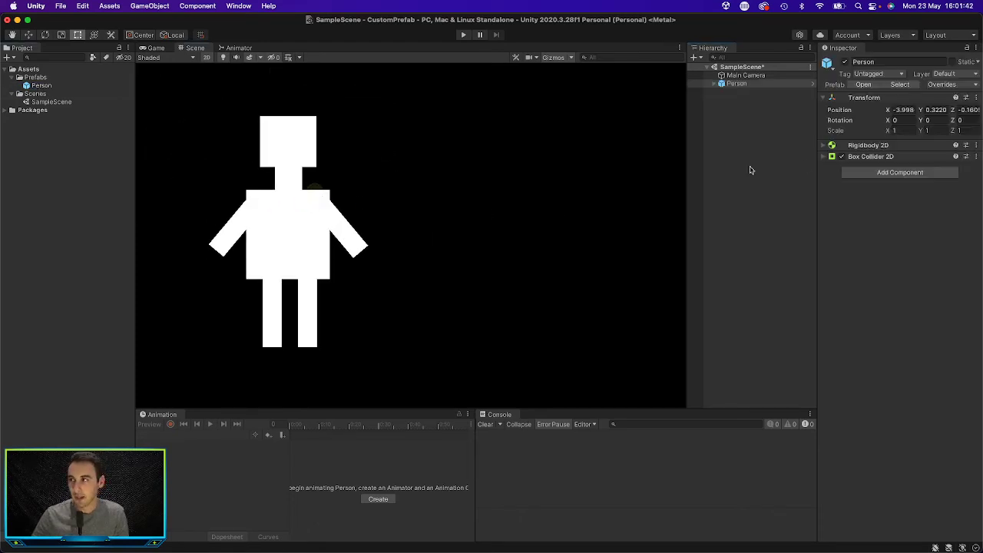
Step: Lower the top edge of the Person instance's box collider slightly, giving a Y offset of about -0.65 and Y size of about 1.32
click(823, 156)
click(824, 145)
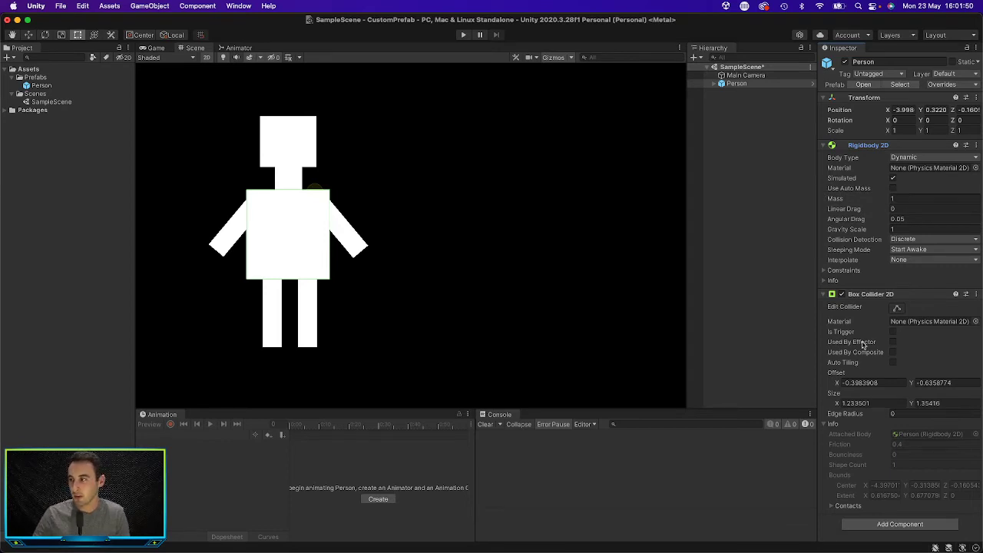
click(896, 308)
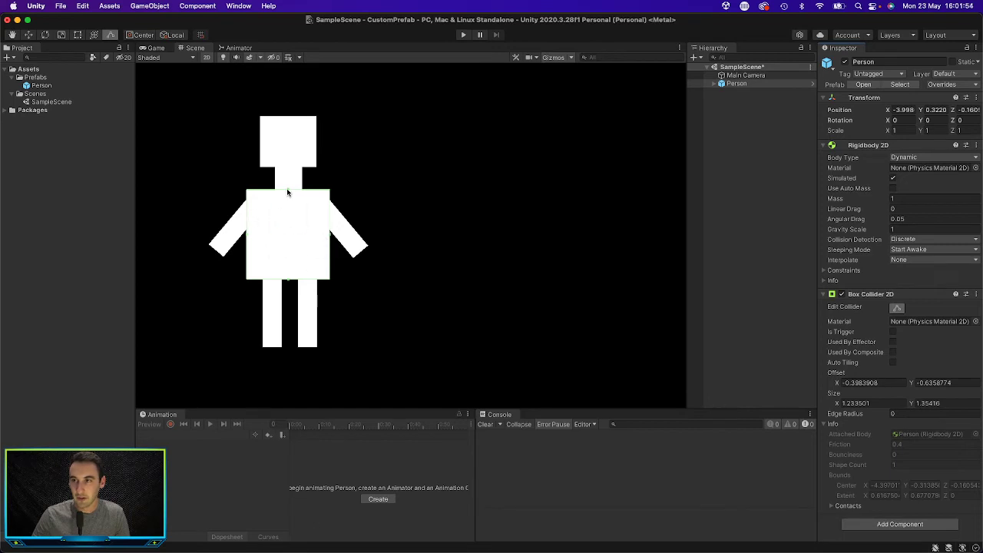
drag(285, 192, 285, 194)
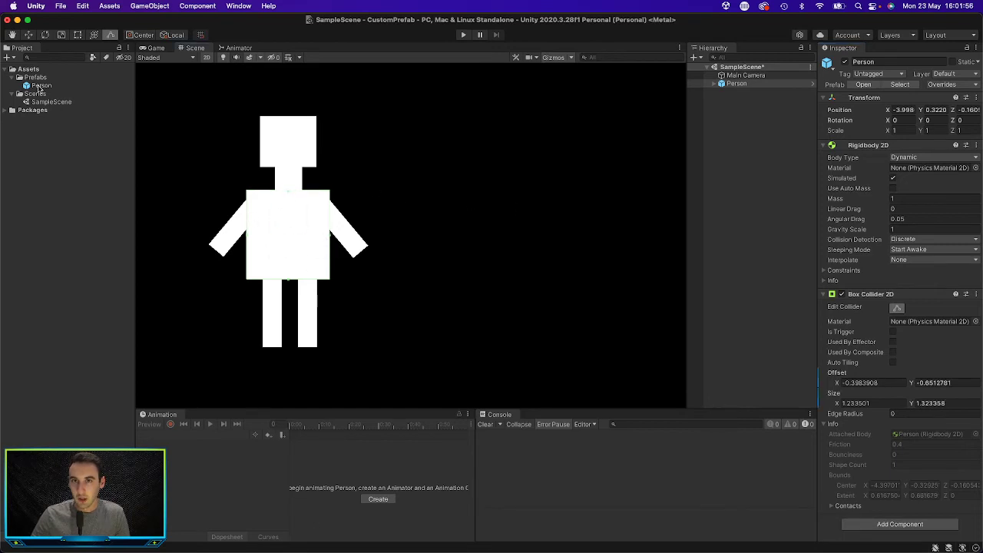
Step: Place six more instances of the Person prefab around the camera area of the scene
drag(36, 86, 529, 193)
scroll(432, 202, up, 4)
scroll(428, 202, down, 12)
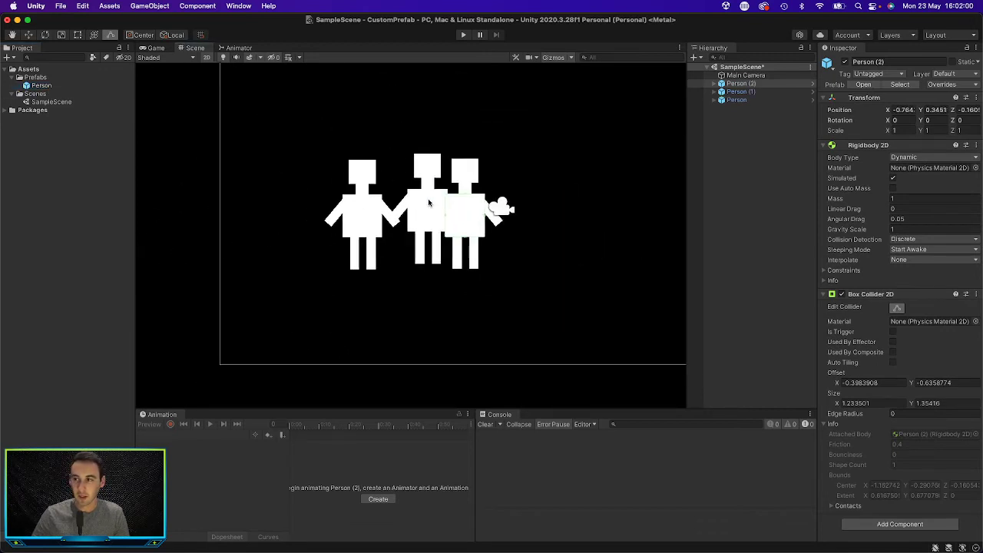
click(486, 208)
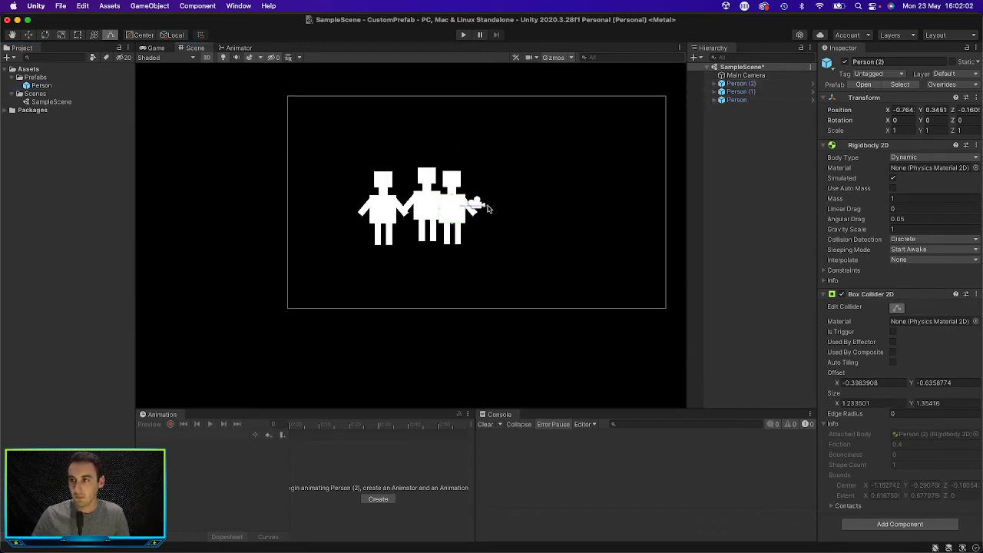
drag(43, 85, 572, 161)
drag(47, 86, 477, 192)
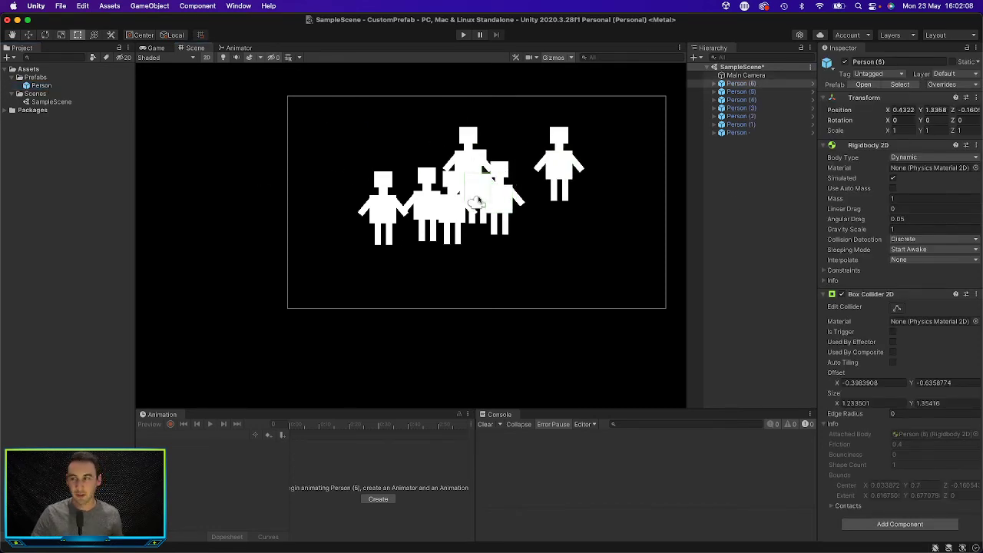
Step: Delete the six extra Person instances from the scene, keeping the original Person instance
click(751, 133)
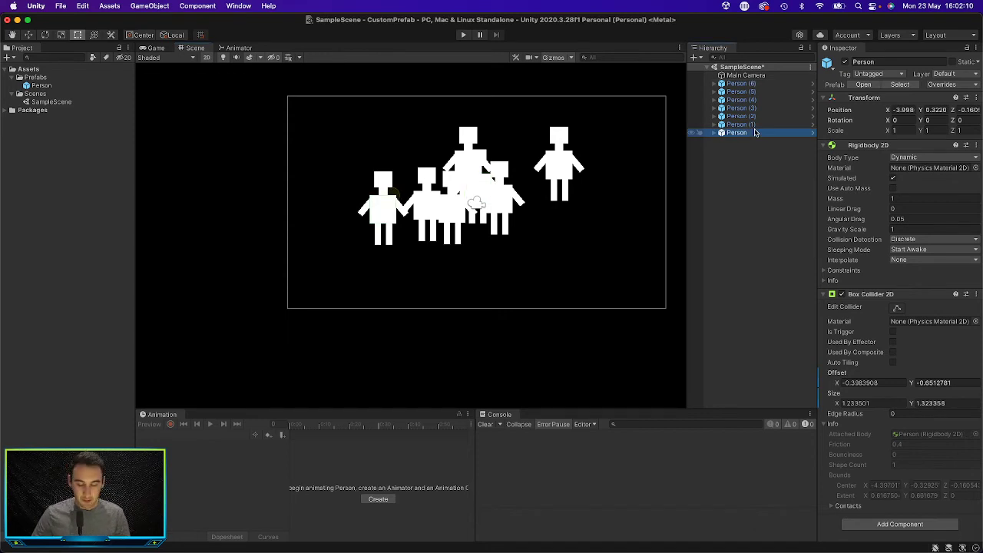
shift+click(754, 93)
click(754, 84)
shift+click(753, 126)
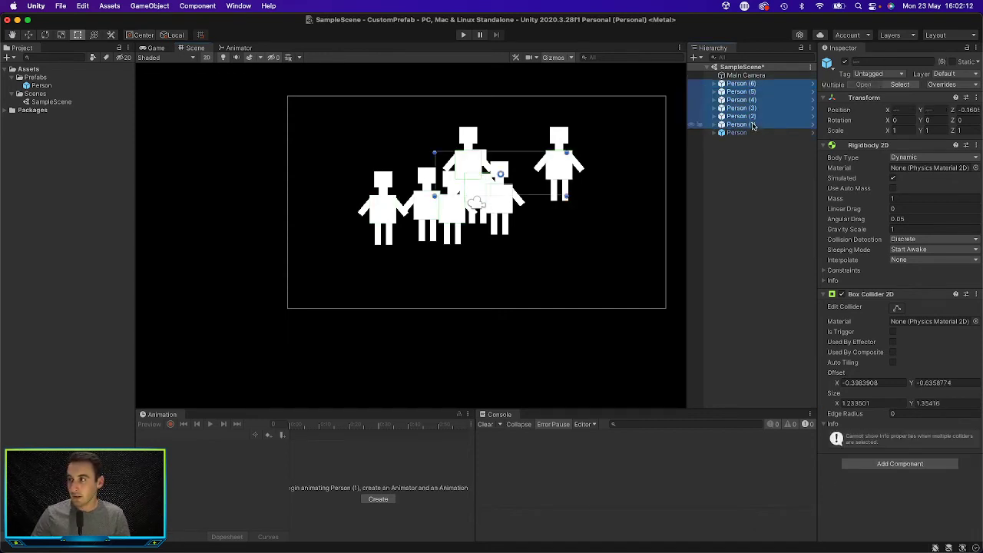
right_click(754, 126)
click(768, 201)
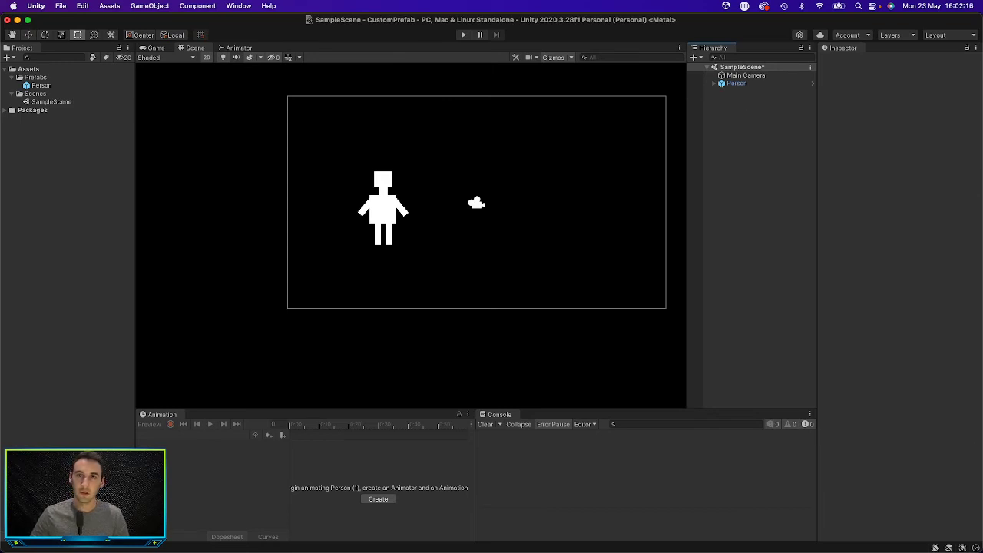
Step: Examine the Person prefab asset's components, and review the overrides on the Person instance in the scene
click(48, 87)
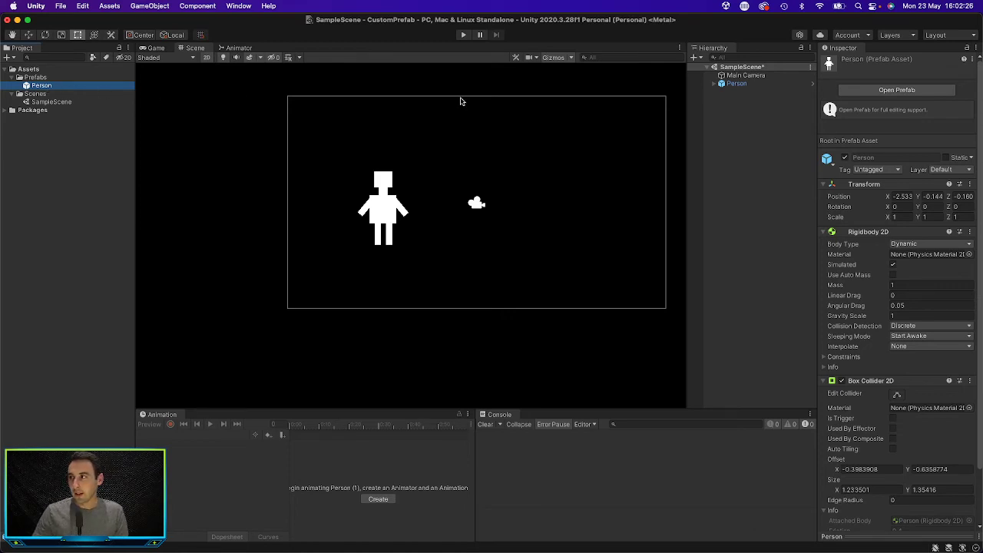
click(736, 85)
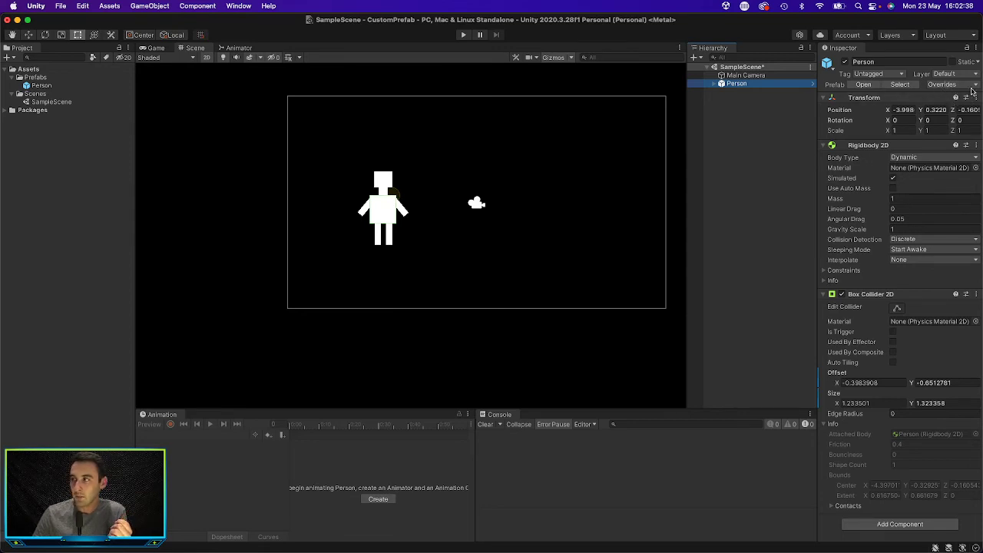
click(973, 86)
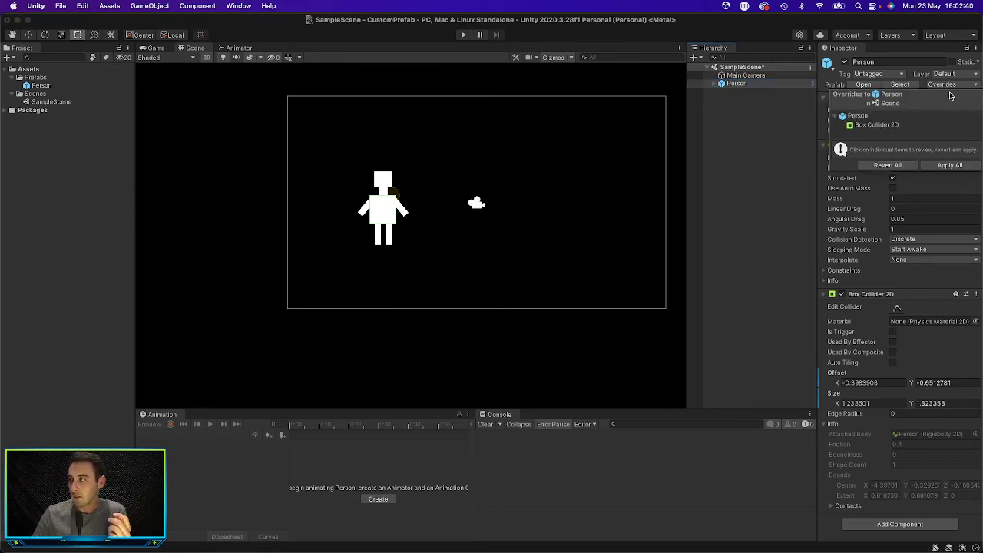
click(784, 113)
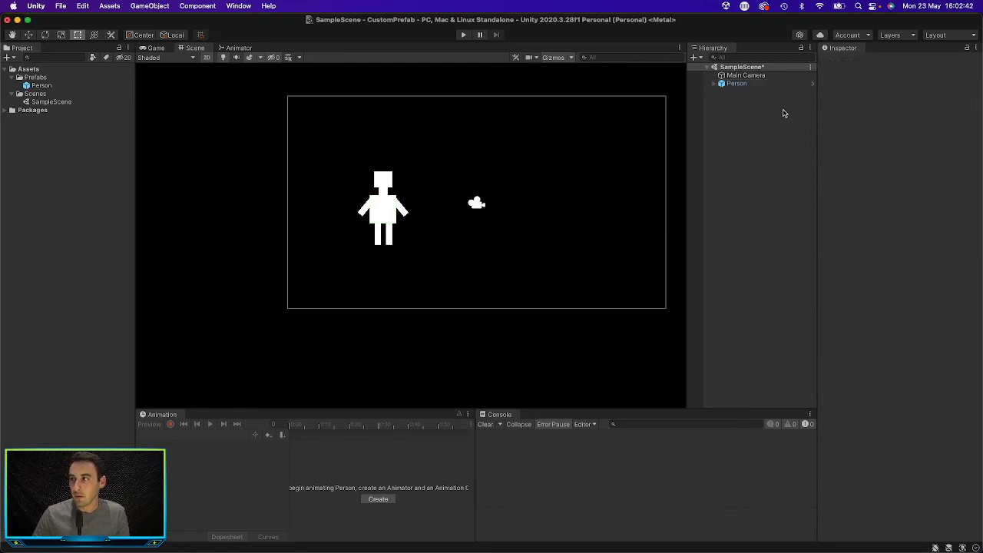
Step: Apply all overrides of the Person instance, including its Box Collider 2D changes, to the Person prefab
click(747, 86)
scroll(371, 194, up, 3)
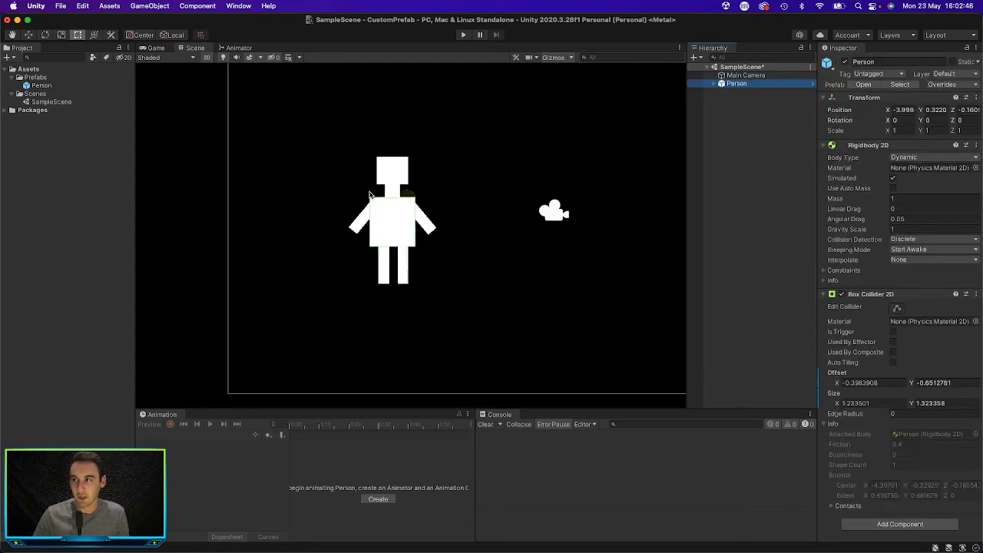
middle_drag(537, 187, 479, 198)
scroll(481, 199, down, 3)
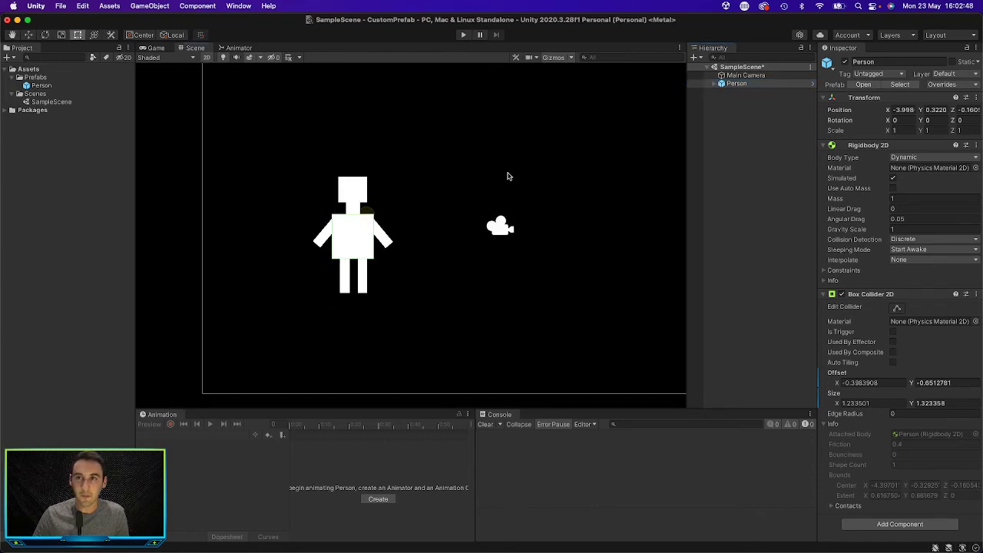
middle_drag(509, 169, 476, 175)
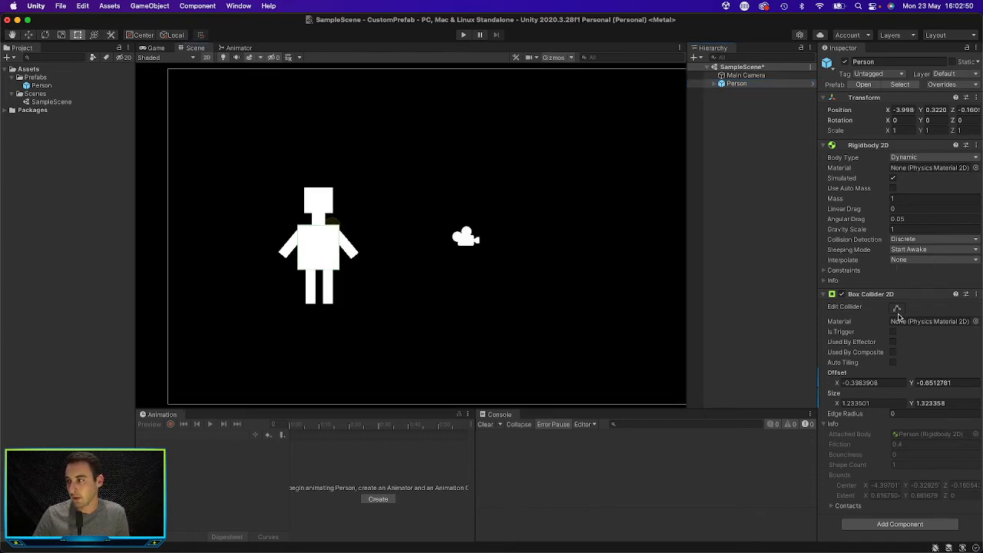
click(824, 297)
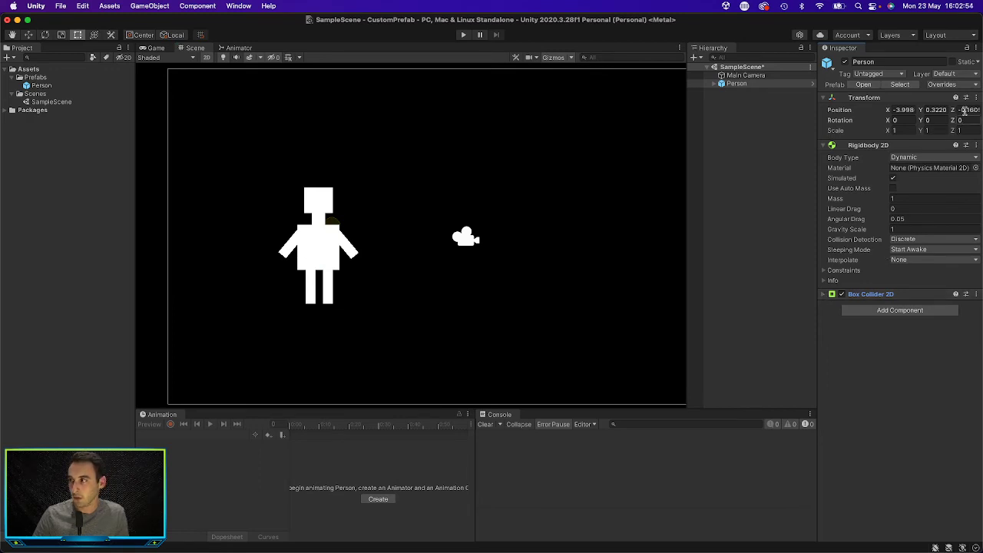
click(965, 85)
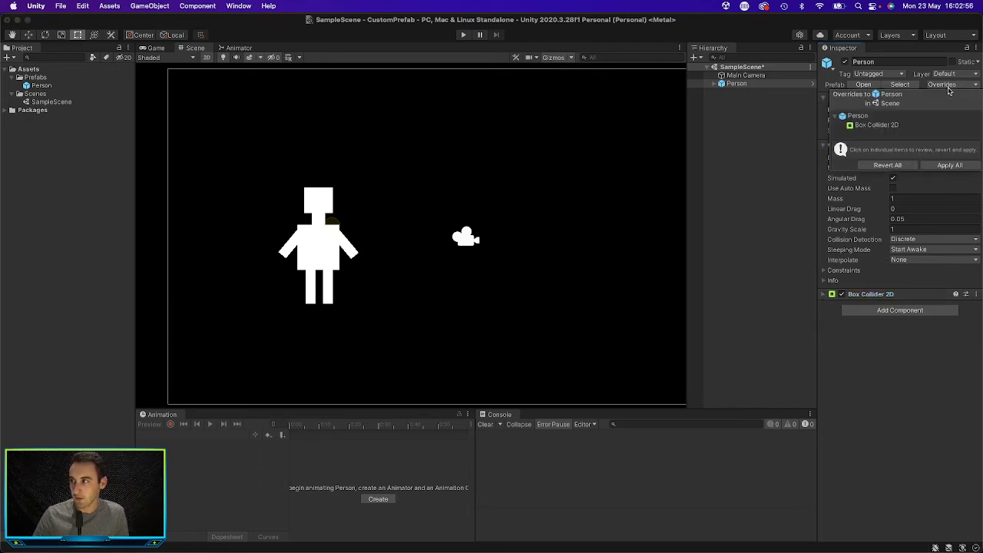
click(958, 166)
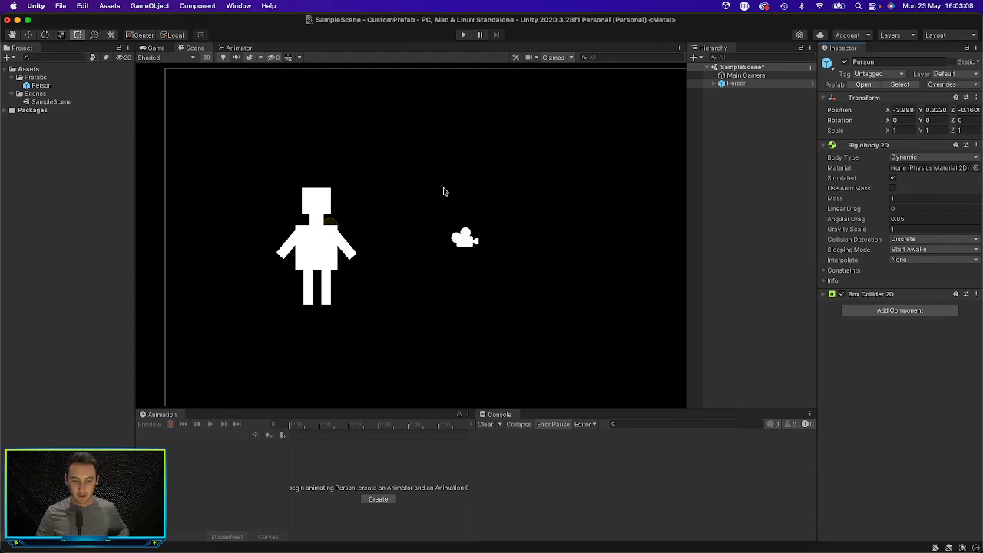
click(753, 191)
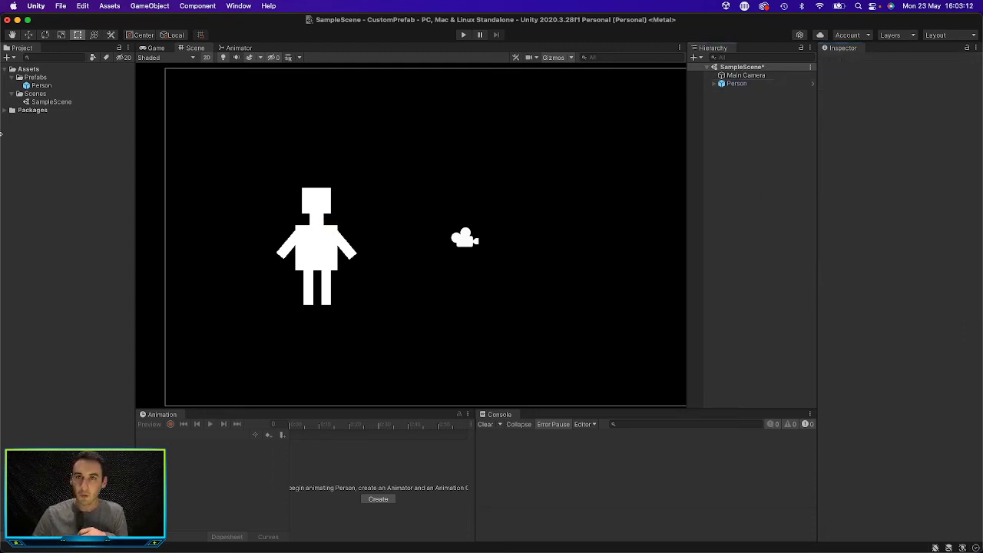
Step: Open the Person prefab for editing and inspect its Face, Neck, Body and Leg parts
double_click(42, 87)
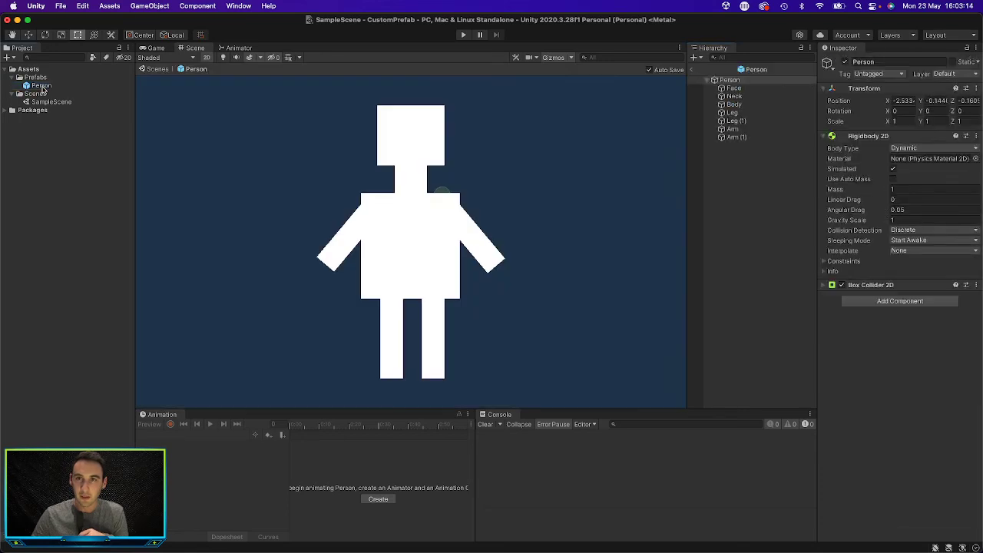
scroll(381, 199, down, 5)
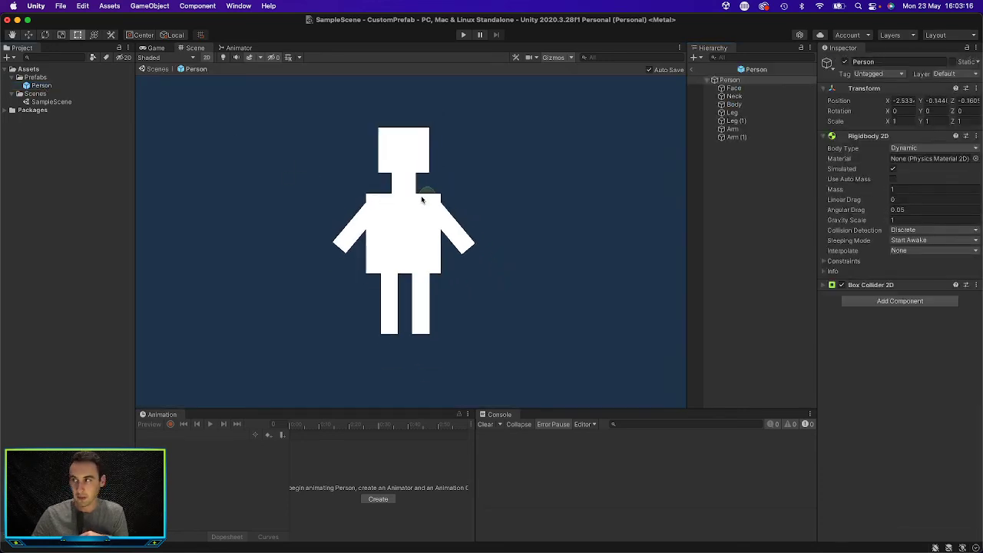
click(734, 89)
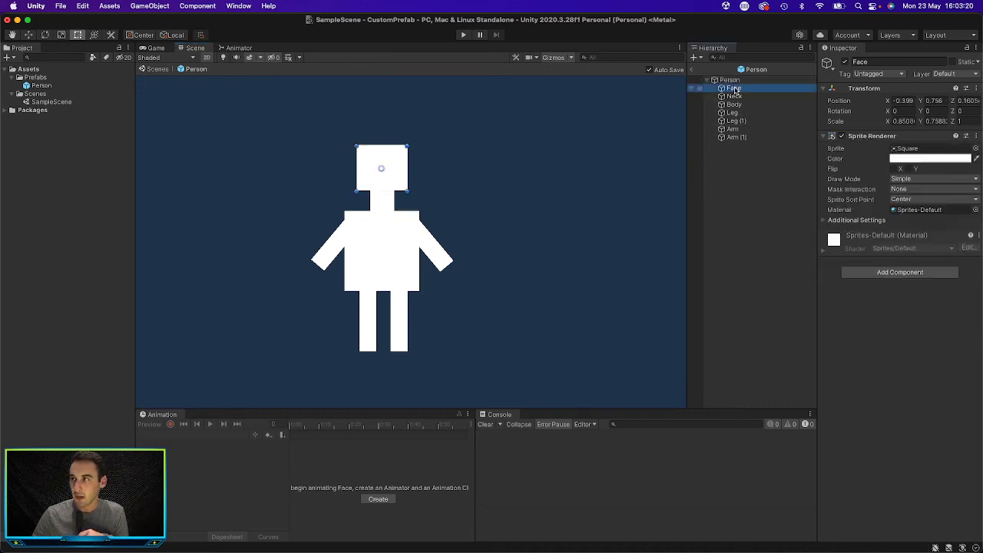
click(735, 95)
click(734, 104)
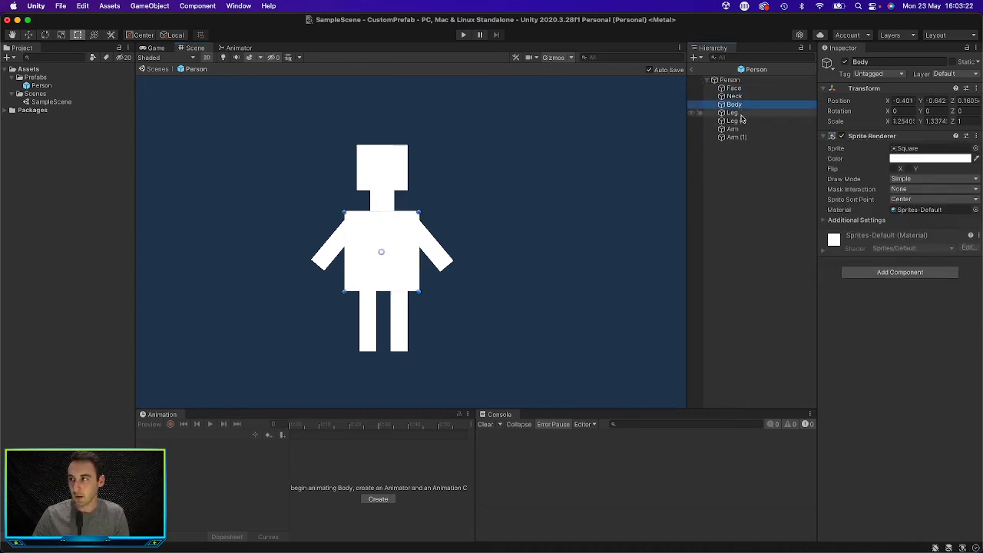
click(733, 113)
Step: Delete the Arm (1) part from the Person prefab and return to the scene
click(740, 137)
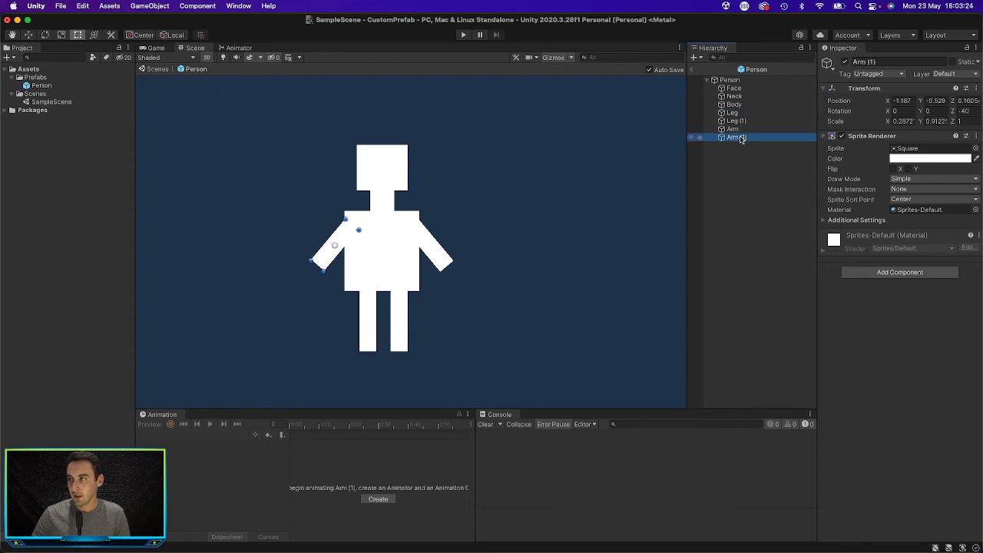
right_click(741, 137)
click(813, 218)
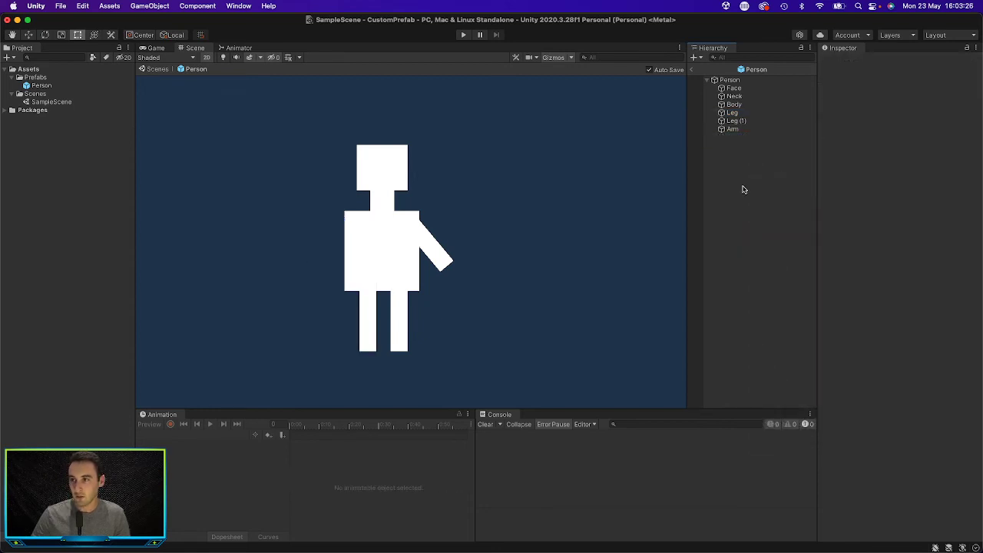
click(690, 69)
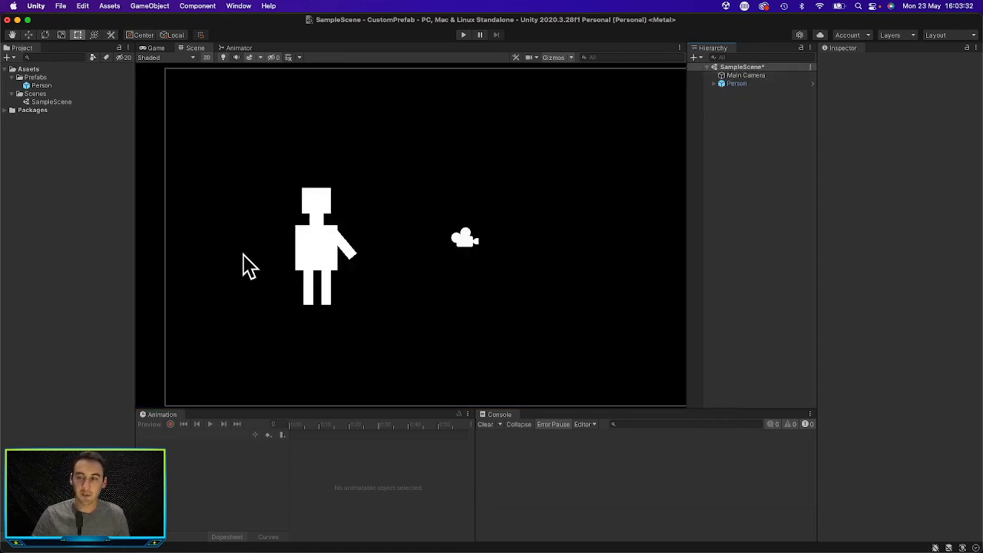